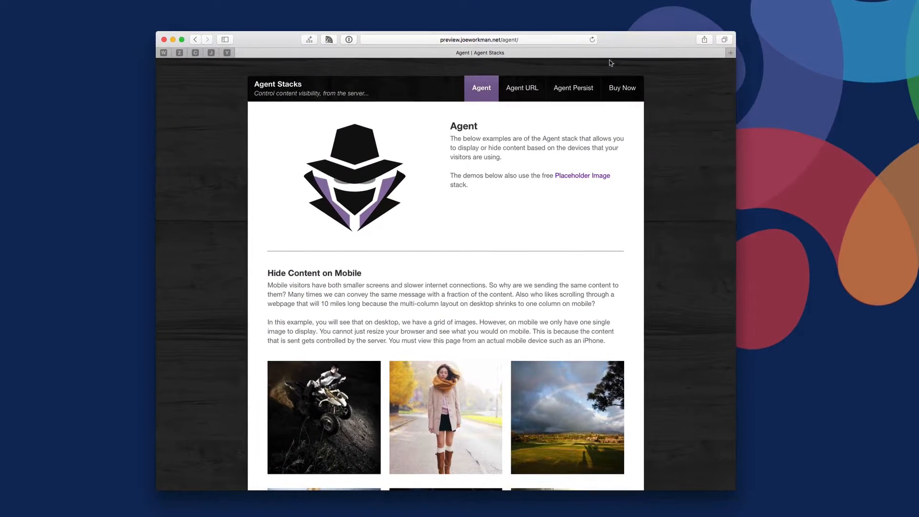
- Examine the Hide Content on Mobile image grid on the Agent demo page, including with a narrower browser window
{"action": "scroll", "coordinate": [558, 282], "scroll_direction": "down", "scroll_amount": 5}
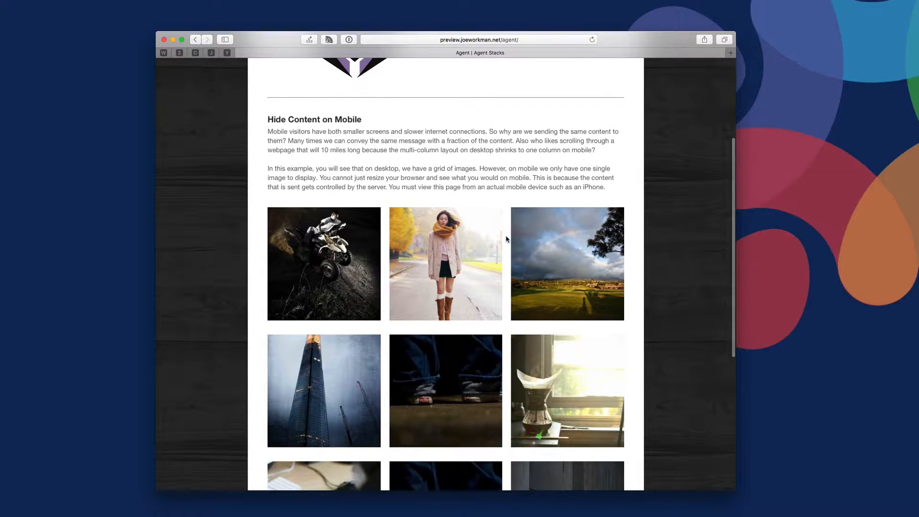
{"action": "scroll", "coordinate": [506, 239], "scroll_direction": "down", "scroll_amount": 1}
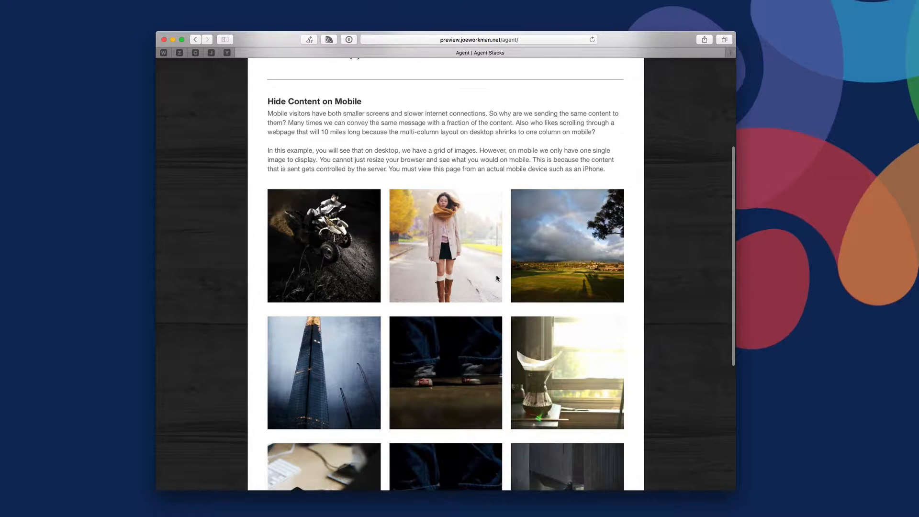
{"action": "scroll", "coordinate": [497, 279], "scroll_direction": "down", "scroll_amount": 4}
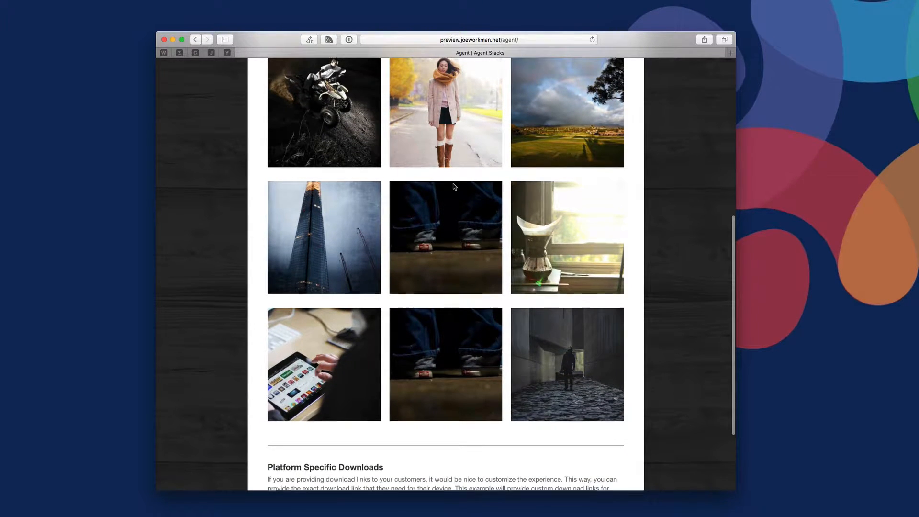
{"action": "scroll", "coordinate": [453, 183], "scroll_direction": "up", "scroll_amount": 3}
{"action": "scroll", "coordinate": [453, 186], "scroll_direction": "up", "scroll_amount": 1}
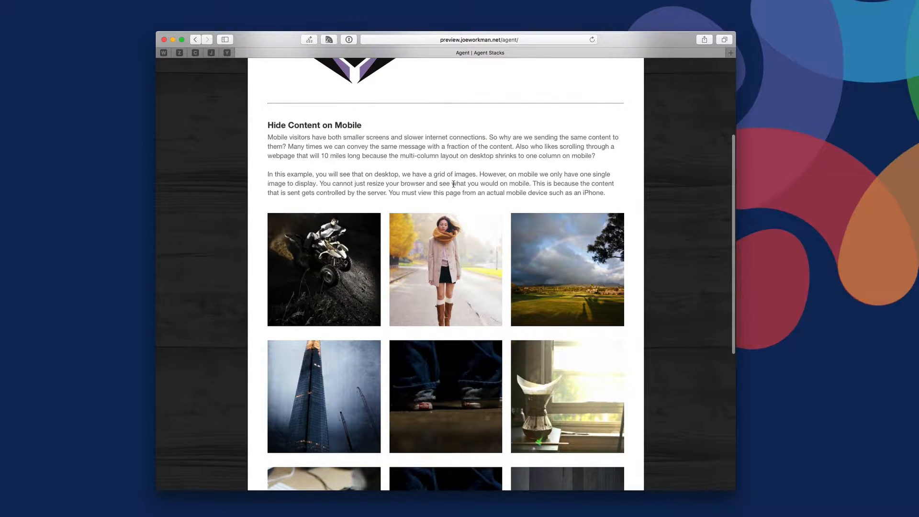
{"action": "scroll", "coordinate": [453, 184], "scroll_direction": "up", "scroll_amount": 4}
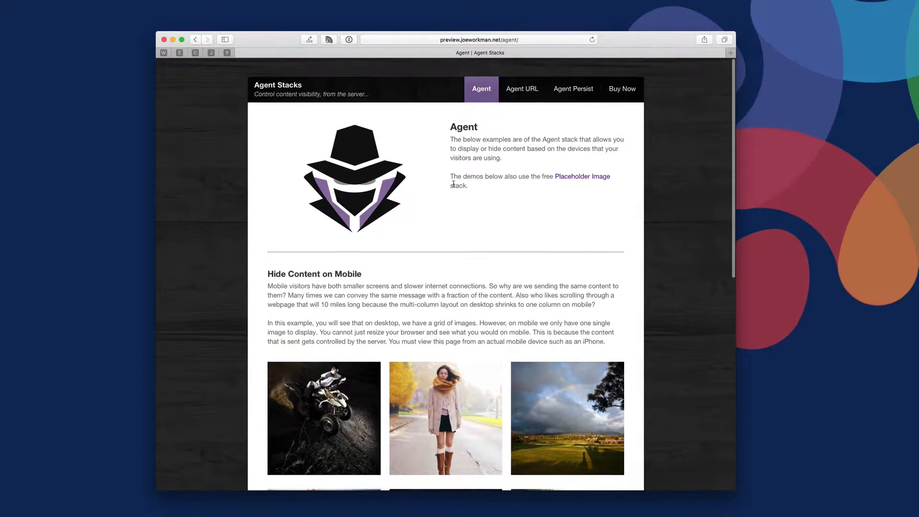
{"action": "scroll", "coordinate": [677, 256], "scroll_direction": "down", "scroll_amount": 1}
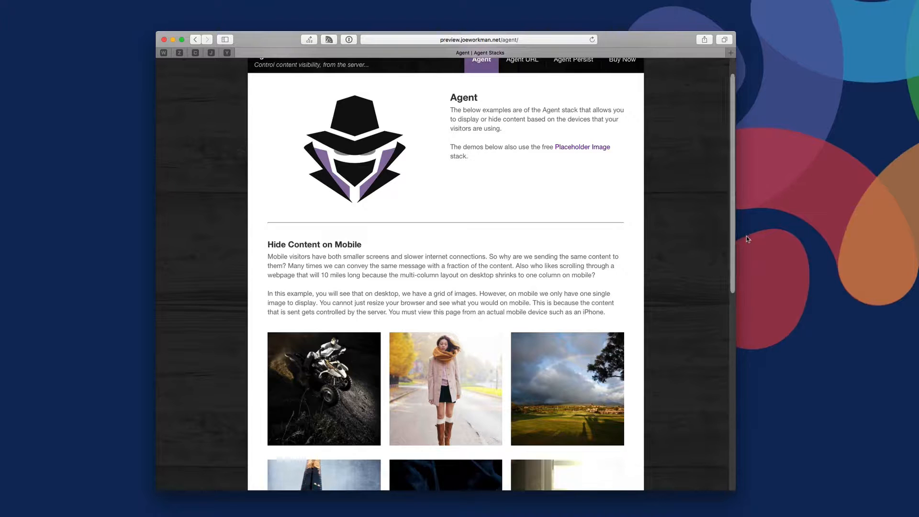
{"action": "left_click_drag", "start_coordinate": [735, 235], "coordinate": [652, 243]}
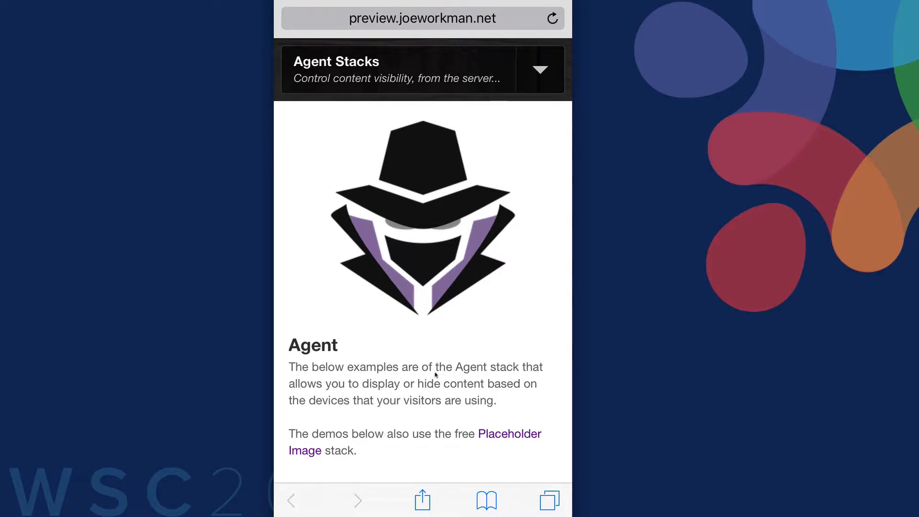
- Switch to the iPhone Simulator and examine the same demo page's Hide Content on Mobile section
{"action": "left_click_drag", "start_coordinate": [447, 414], "coordinate": [450, 366]}
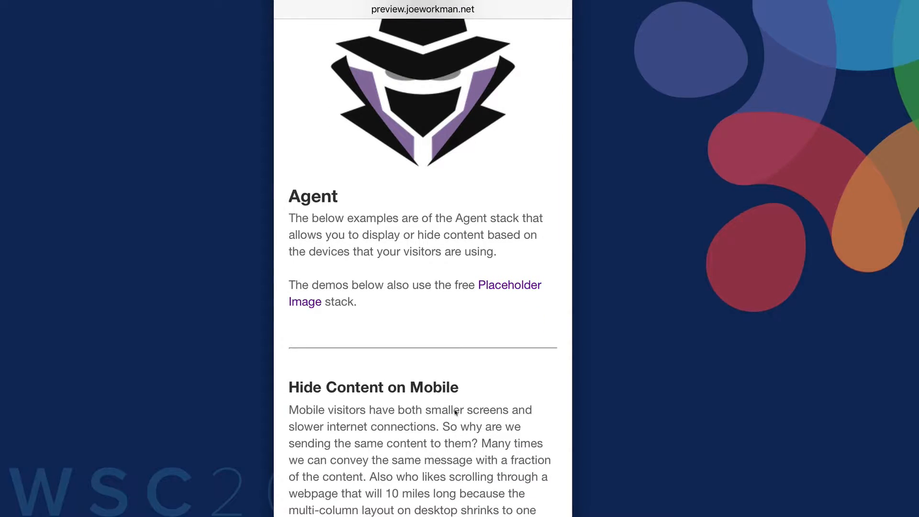
{"action": "left_click_drag", "start_coordinate": [455, 409], "coordinate": [450, 232]}
{"action": "mouse_move", "coordinate": [429, 79]}
{"action": "left_mouse_down"}
{"action": "mouse_move", "coordinate": [433, 324]}
{"action": "mouse_move", "coordinate": [424, 93]}
{"action": "left_mouse_up"}
{"action": "left_click_drag", "start_coordinate": [427, 298], "coordinate": [424, 122]}
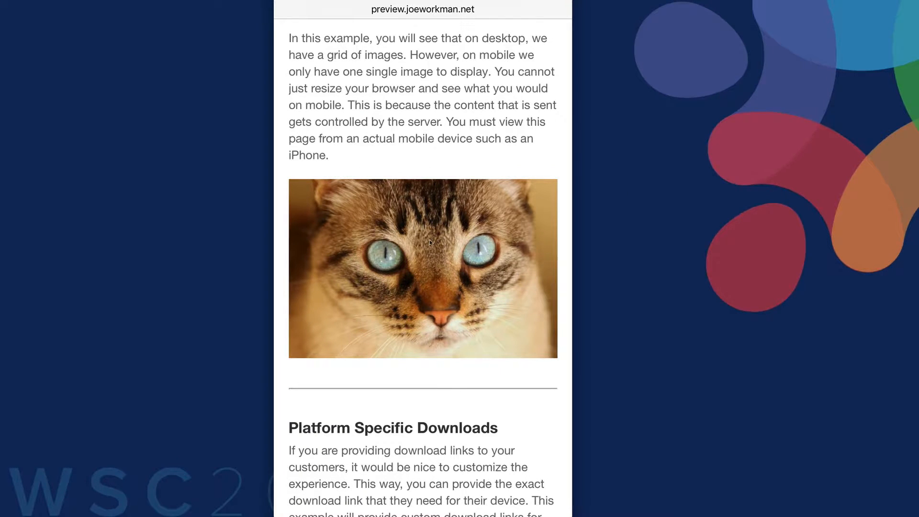
{"action": "left_click_drag", "start_coordinate": [423, 101], "coordinate": [429, 176]}
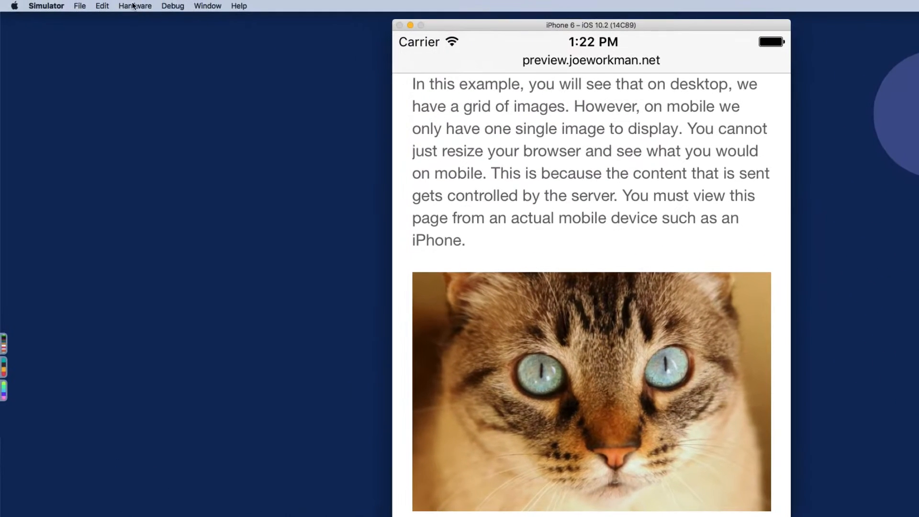
- Check which iOS 10.2 devices the Simulator offers for testing
{"action": "left_click", "coordinate": [136, 6]}
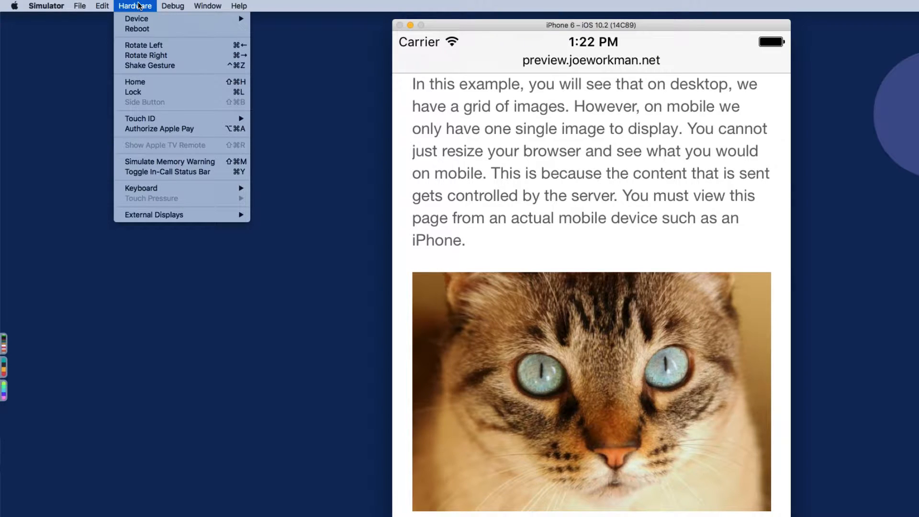
{"action": "mouse_move", "coordinate": [143, 18]}
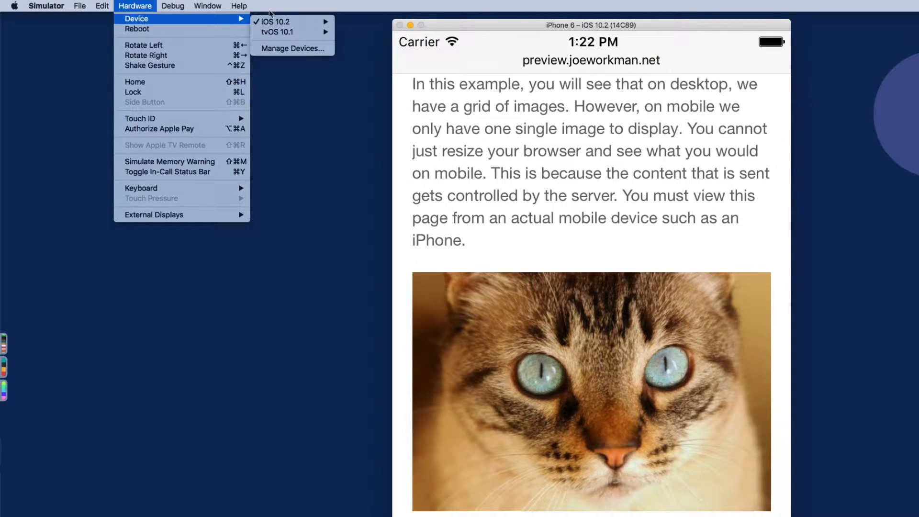
{"action": "mouse_move", "coordinate": [316, 21]}
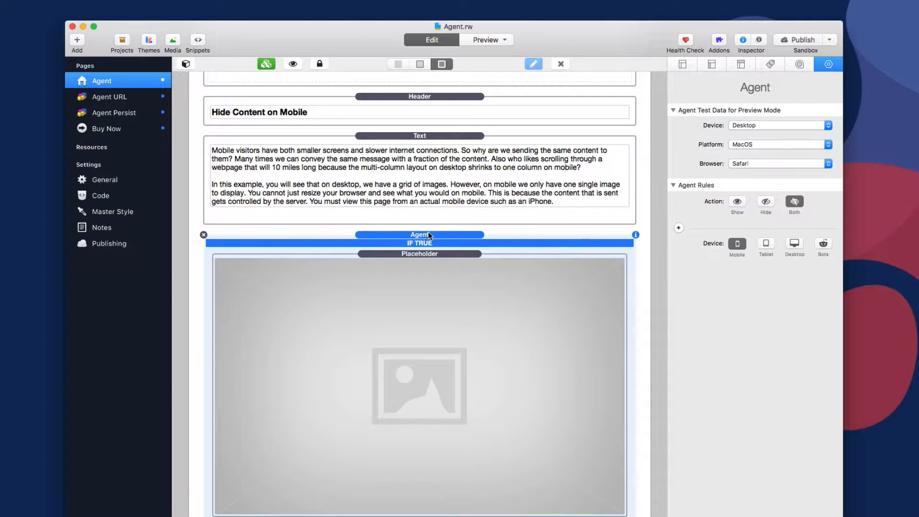
- Switch to the Agent.rw project in RapidWeaver and inspect the IF TRUE placeholder and its parent Agent stack's settings
{"action": "left_click", "coordinate": [421, 270]}
{"action": "scroll", "coordinate": [421, 420], "scroll_direction": "down", "scroll_amount": 4}
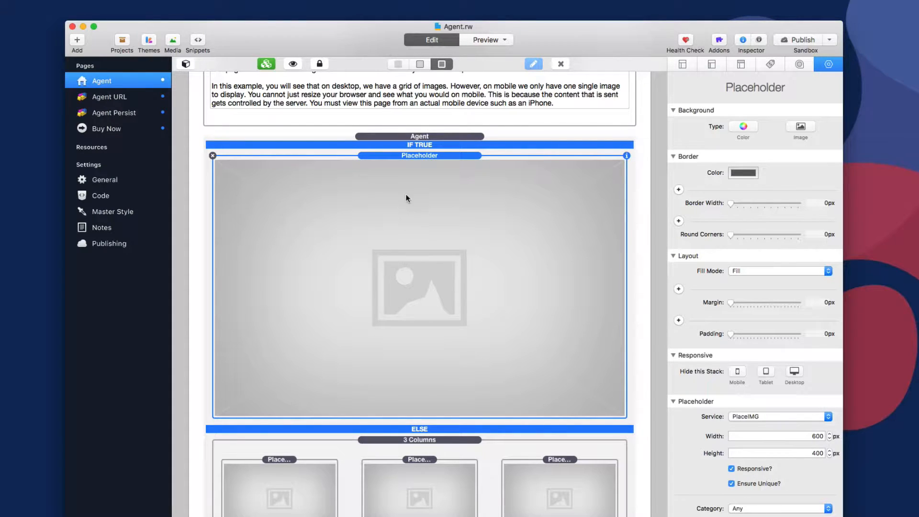
{"action": "scroll", "coordinate": [409, 176], "scroll_direction": "up", "scroll_amount": 2}
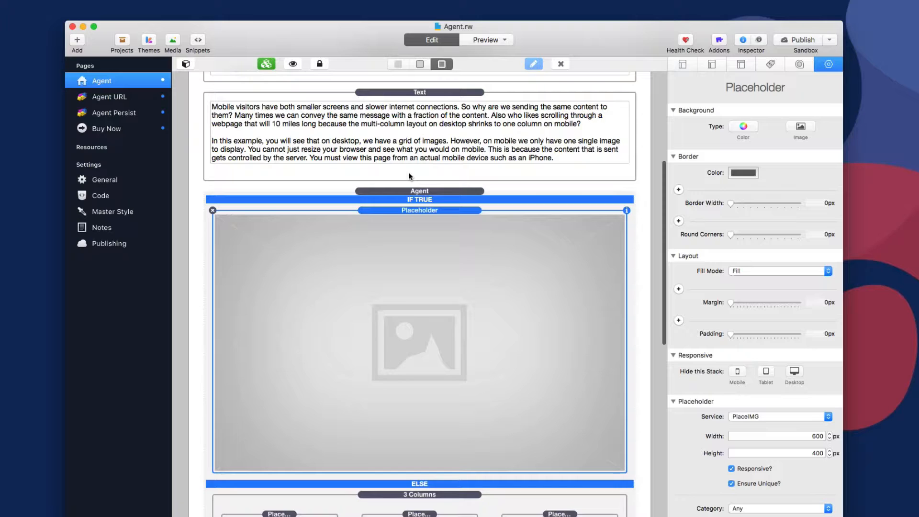
{"action": "left_click", "coordinate": [412, 191]}
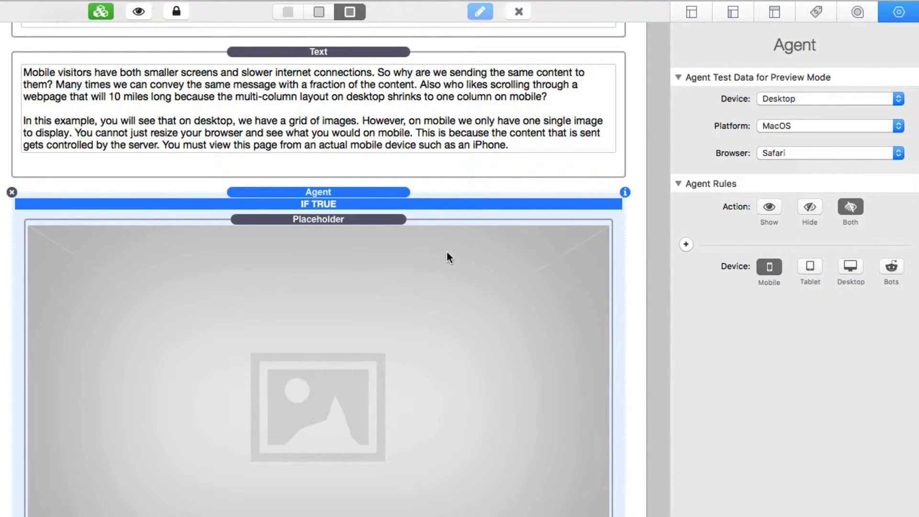
- Preview the Agent page and examine the Hide Content on Mobile section as rendered for the Desktop test device
{"action": "key", "text": "super+r"}
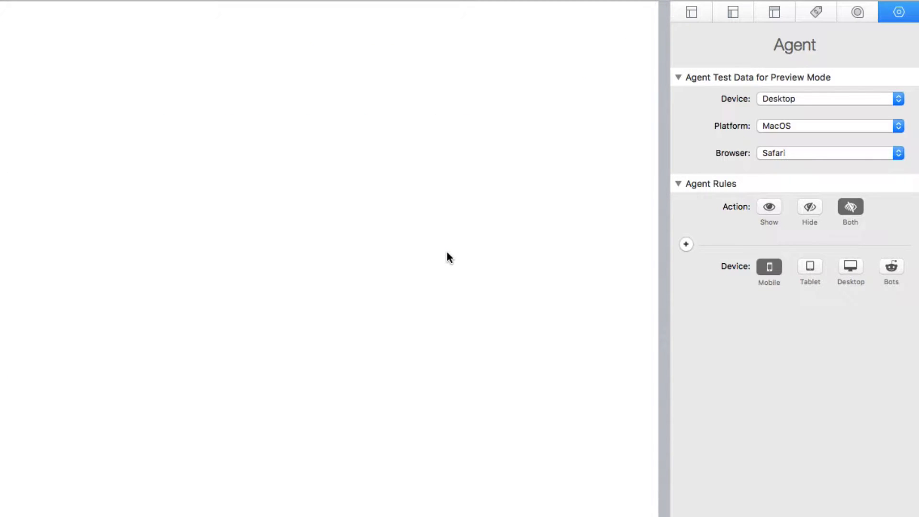
{"action": "scroll", "coordinate": [339, 300], "scroll_direction": "down", "scroll_amount": 10}
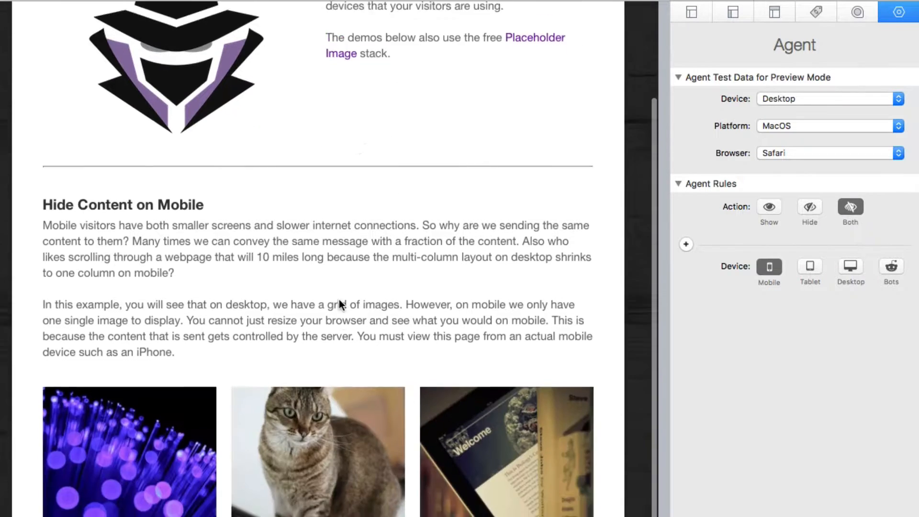
{"action": "scroll", "coordinate": [339, 299], "scroll_direction": "up", "scroll_amount": 4}
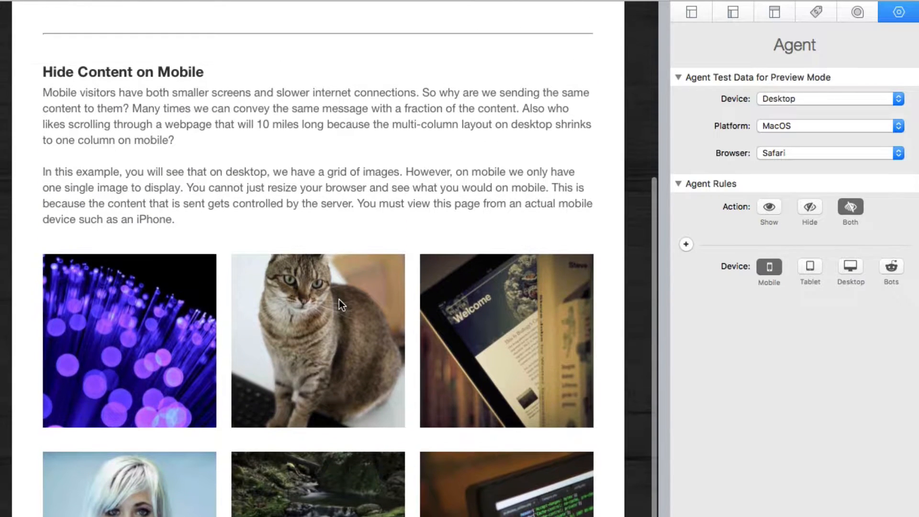
{"action": "scroll", "coordinate": [364, 242], "scroll_direction": "up", "scroll_amount": 4}
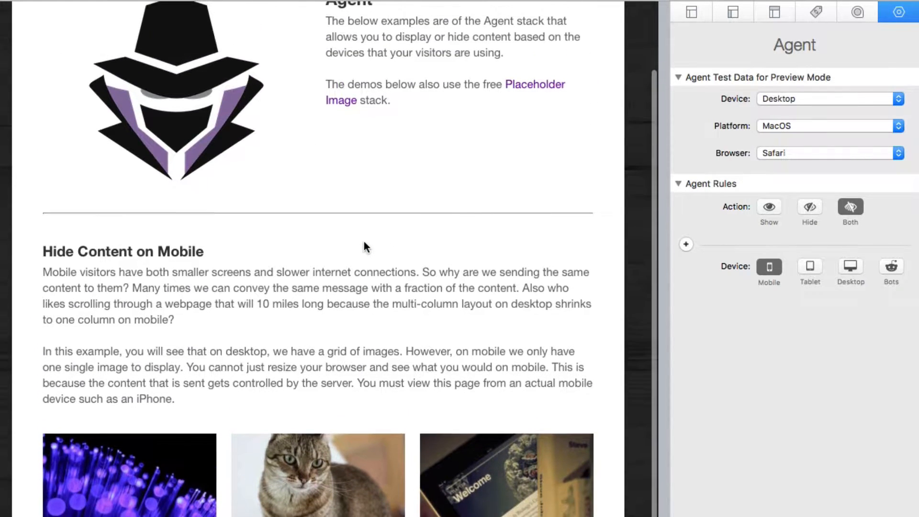
{"action": "scroll", "coordinate": [364, 242], "scroll_direction": "up", "scroll_amount": 2}
{"action": "scroll", "coordinate": [364, 243], "scroll_direction": "down", "scroll_amount": 7}
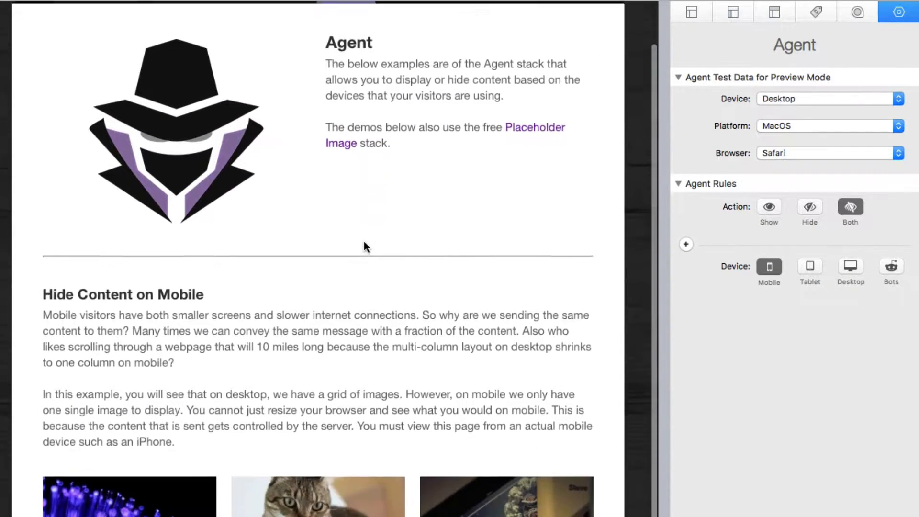
{"action": "scroll", "coordinate": [363, 241], "scroll_direction": "down", "scroll_amount": 2}
{"action": "scroll", "coordinate": [364, 241], "scroll_direction": "up", "scroll_amount": 9}
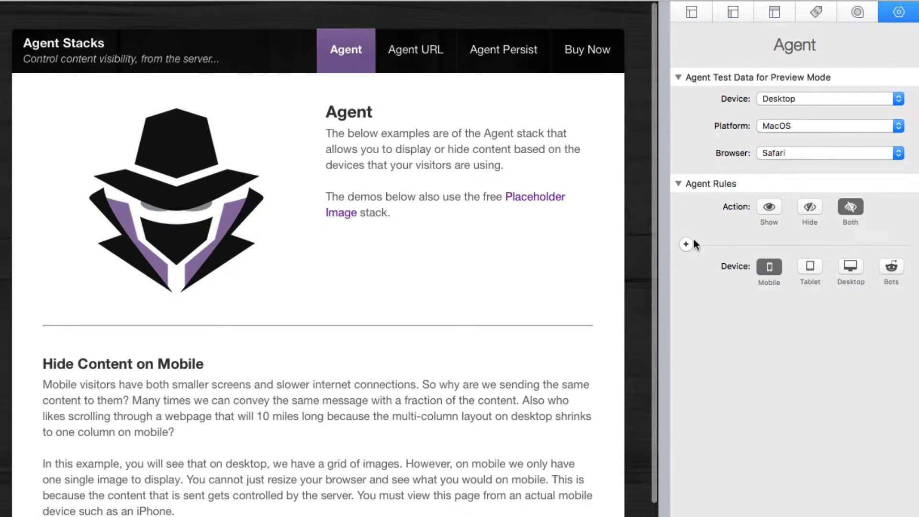
{"action": "scroll", "coordinate": [479, 492], "scroll_direction": "down", "scroll_amount": 2}
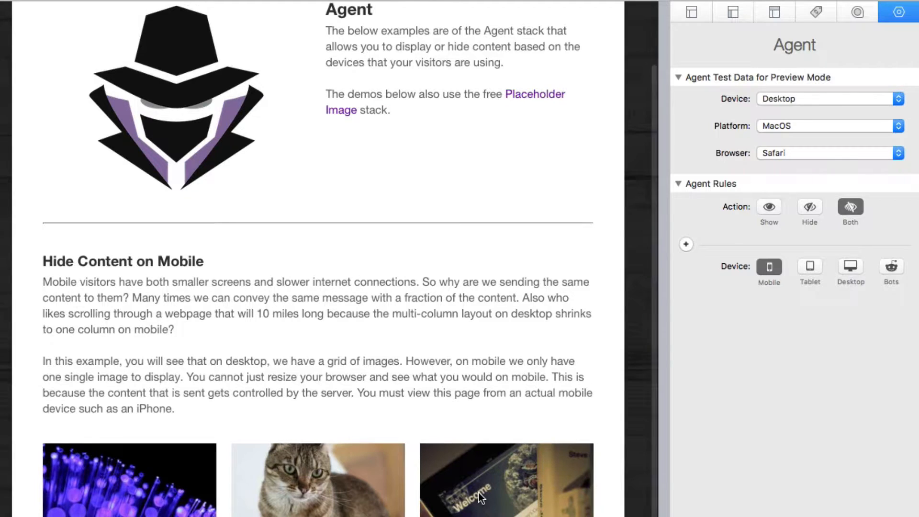
- Set the Agent stack's preview test device to Mobile and check the Hide Content on Mobile section
{"action": "left_click", "coordinate": [794, 98]}
{"action": "left_click", "coordinate": [794, 75]}
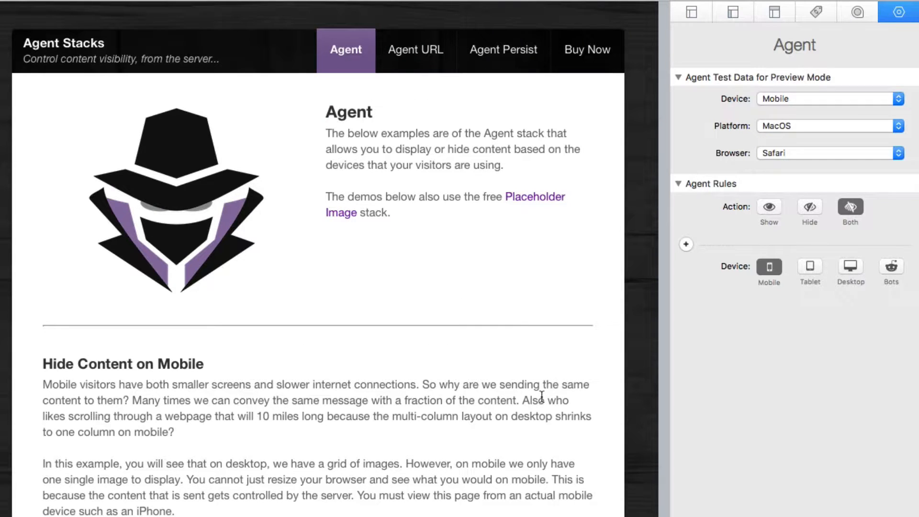
{"action": "scroll", "coordinate": [541, 396], "scroll_direction": "down", "scroll_amount": 10}
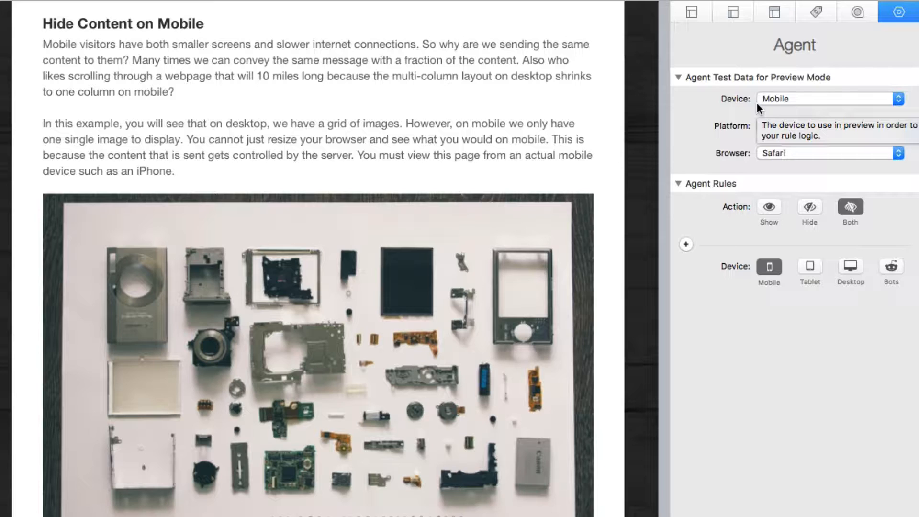
- Set the Agent stack's preview test device to Desktop and return the page to edit mode
{"action": "left_click", "coordinate": [803, 95]}
{"action": "left_click", "coordinate": [785, 123]}
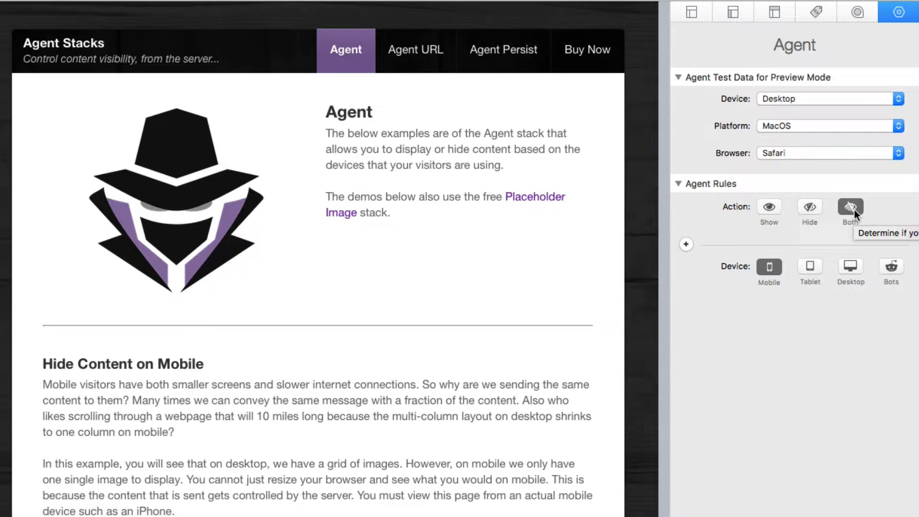
{"action": "key", "text": "super+r"}
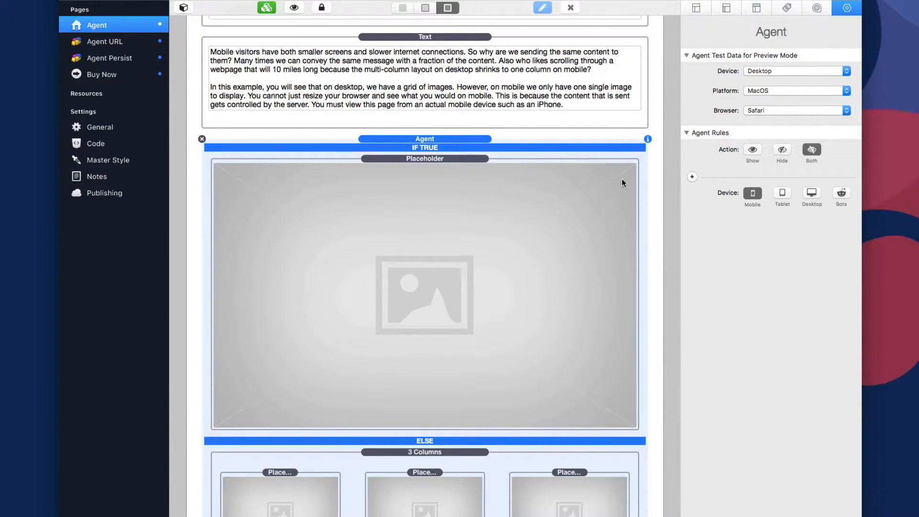
- Inspect the settings of the IF TRUE placeholder, the first ELSE 3 Columns stack and the parent Agent stack
{"action": "left_click", "coordinate": [479, 165]}
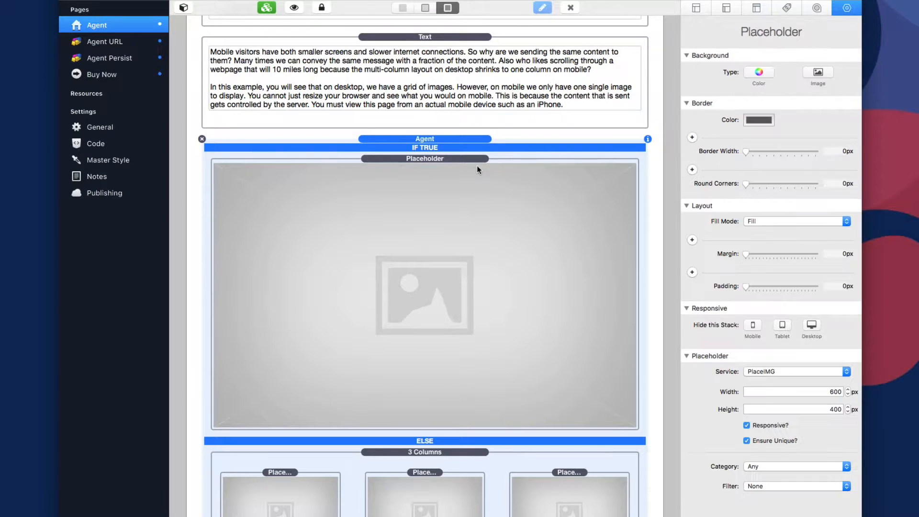
{"action": "scroll", "coordinate": [461, 441], "scroll_direction": "down", "scroll_amount": 2}
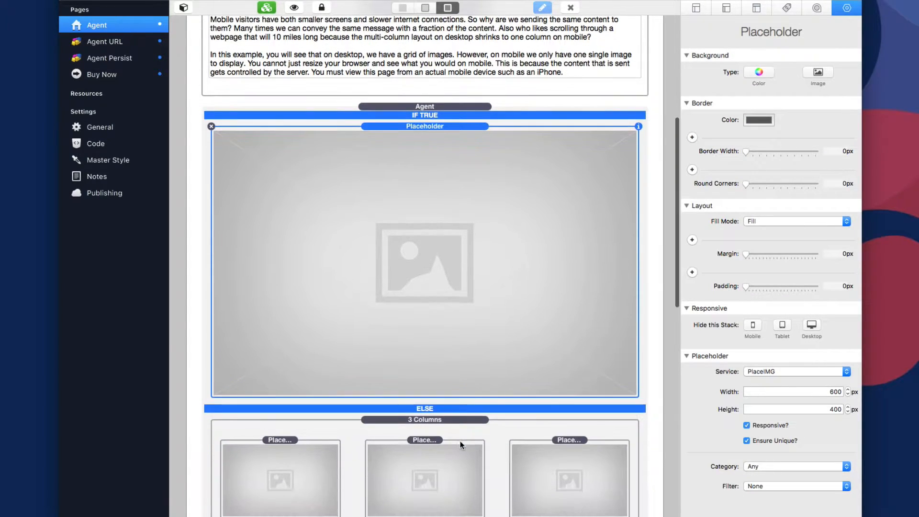
{"action": "left_click", "coordinate": [444, 420]}
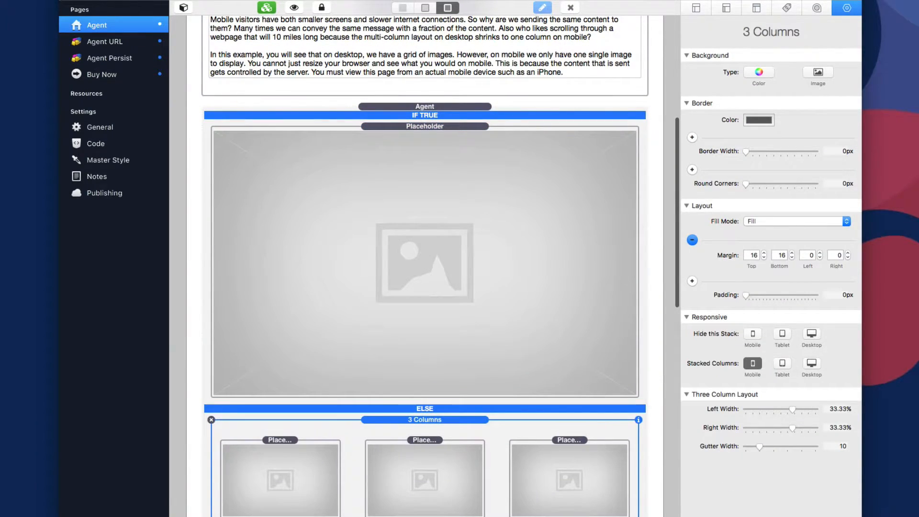
{"action": "left_click", "coordinate": [463, 111]}
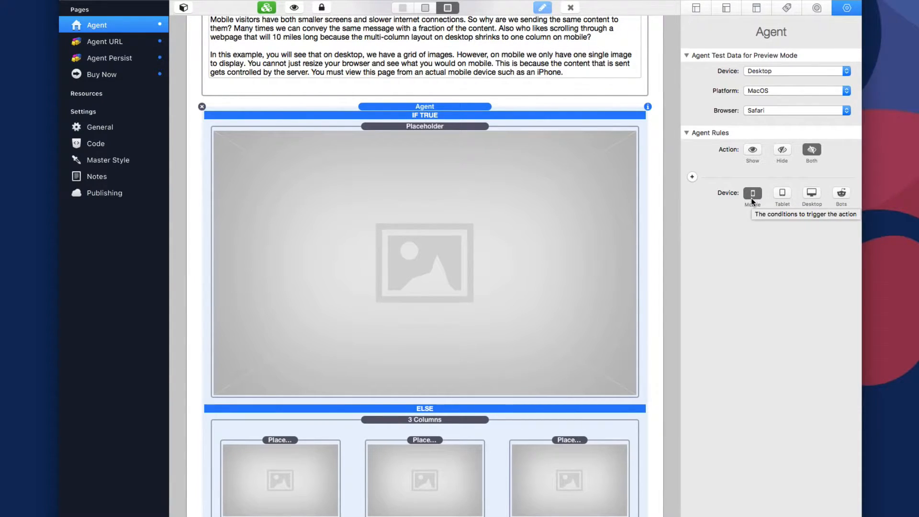
- Review the mobile placeholder in IF TRUE and all the 3 Columns image rows in the ELSE section
{"action": "left_click", "coordinate": [441, 151]}
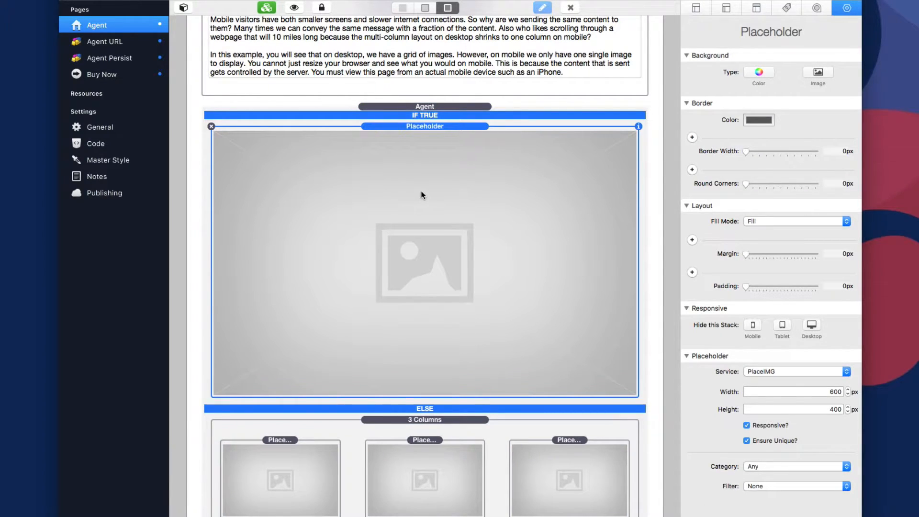
{"action": "left_click", "coordinate": [418, 419]}
{"action": "scroll", "coordinate": [417, 420], "scroll_direction": "down", "scroll_amount": 3}
{"action": "scroll", "coordinate": [417, 421], "scroll_direction": "down", "scroll_amount": 3}
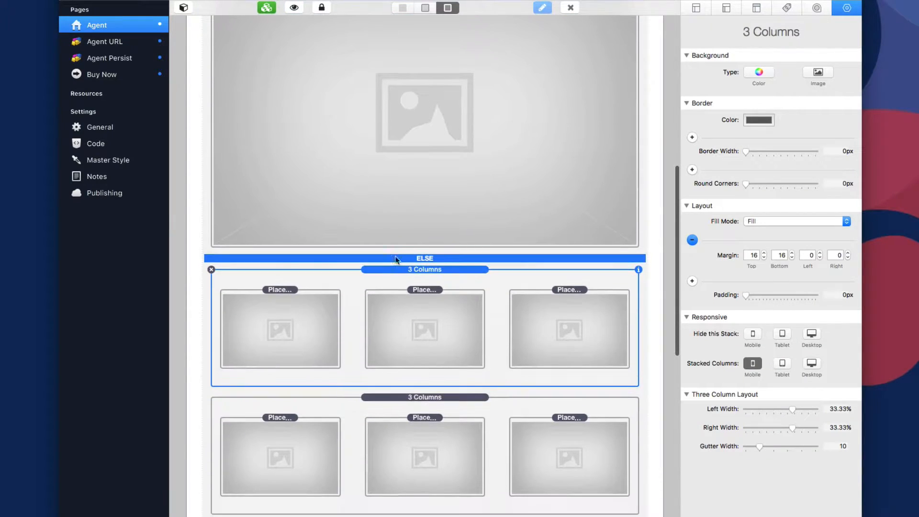
{"action": "scroll", "coordinate": [395, 478], "scroll_direction": "down", "scroll_amount": 4}
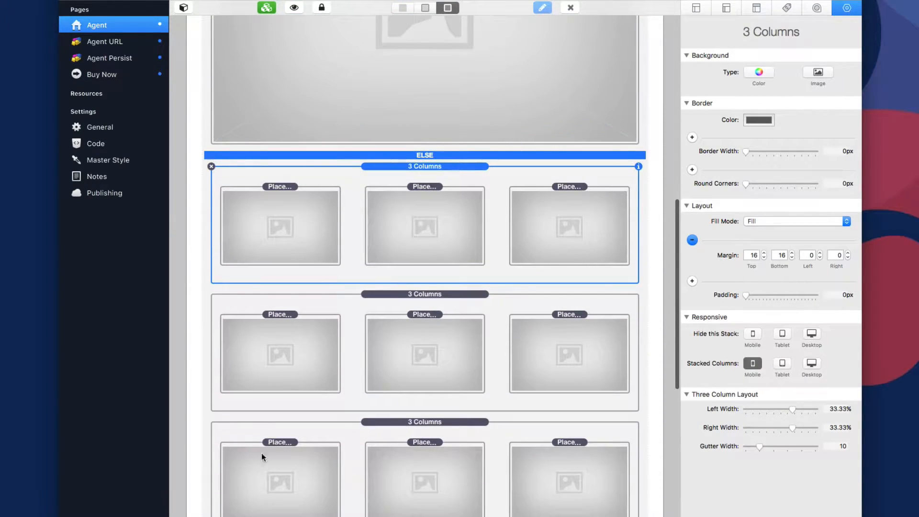
{"action": "scroll", "coordinate": [502, 257], "scroll_direction": "up", "scroll_amount": 10}
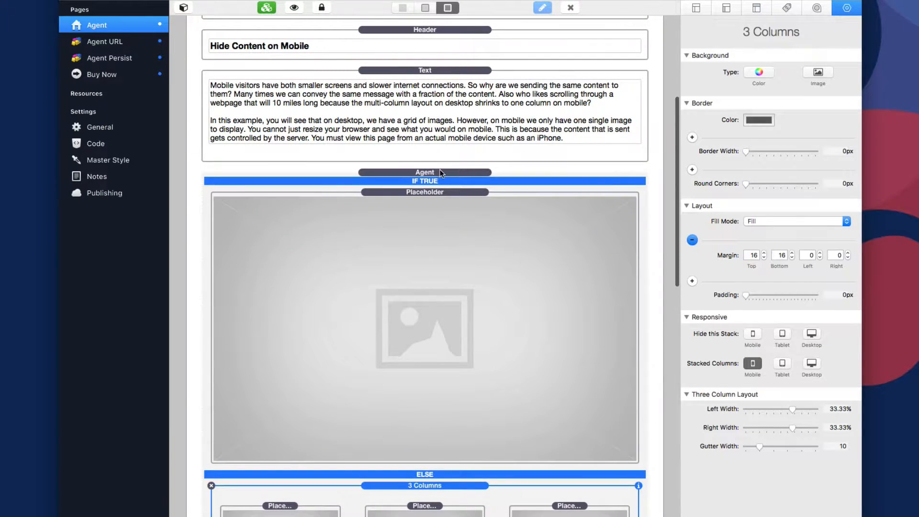
- Add Tablet to the Agent stack's device rule alongside Mobile and review the IF TRUE placeholder
{"action": "left_click", "coordinate": [437, 171]}
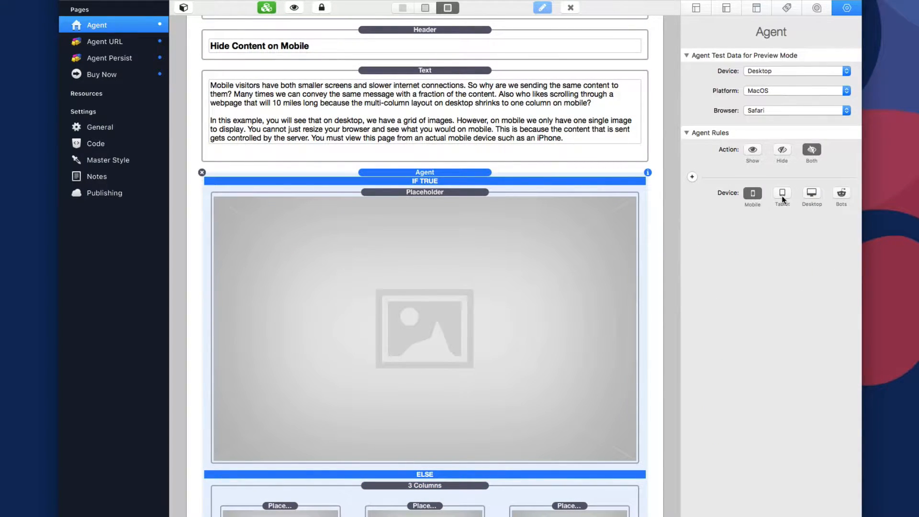
{"action": "left_click", "coordinate": [786, 196]}
{"action": "left_click", "coordinate": [752, 194]}
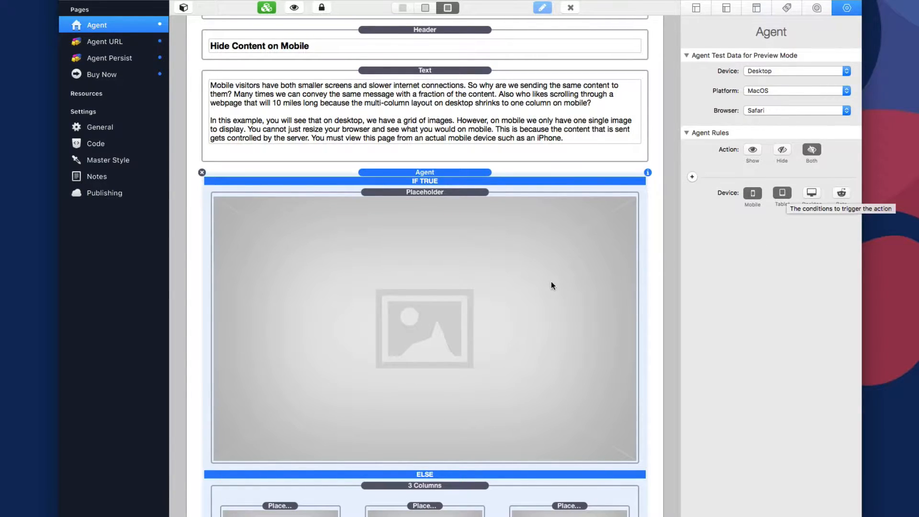
{"action": "left_click", "coordinate": [458, 228]}
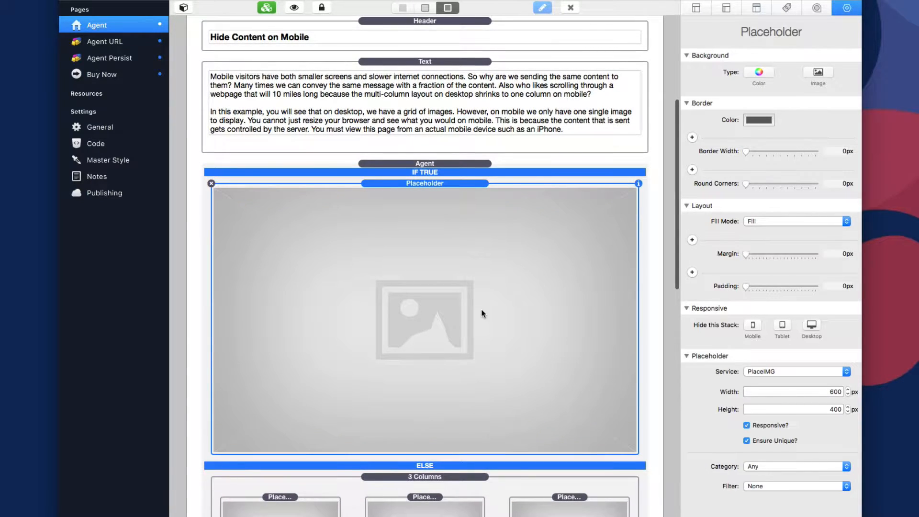
{"action": "scroll", "coordinate": [413, 381], "scroll_direction": "down", "scroll_amount": 5}
{"action": "scroll", "coordinate": [461, 430], "scroll_direction": "up", "scroll_amount": 5}
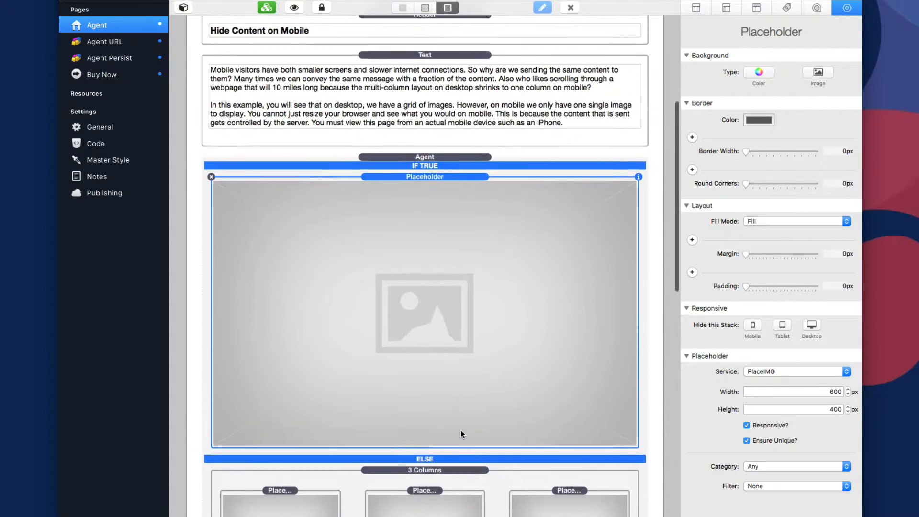
- Reveal the Agent stack's detailed rules and enable both the Platform and Browser conditions
{"action": "left_click", "coordinate": [443, 162]}
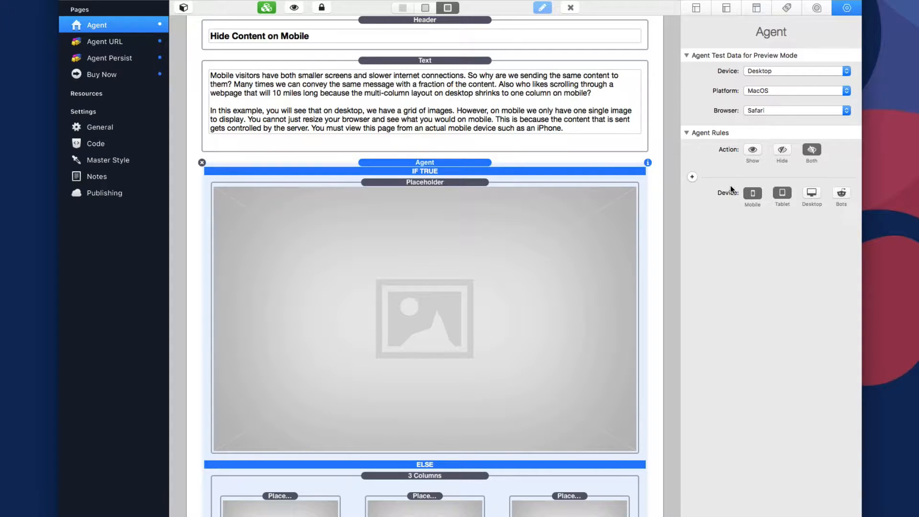
{"action": "left_click", "coordinate": [692, 177]}
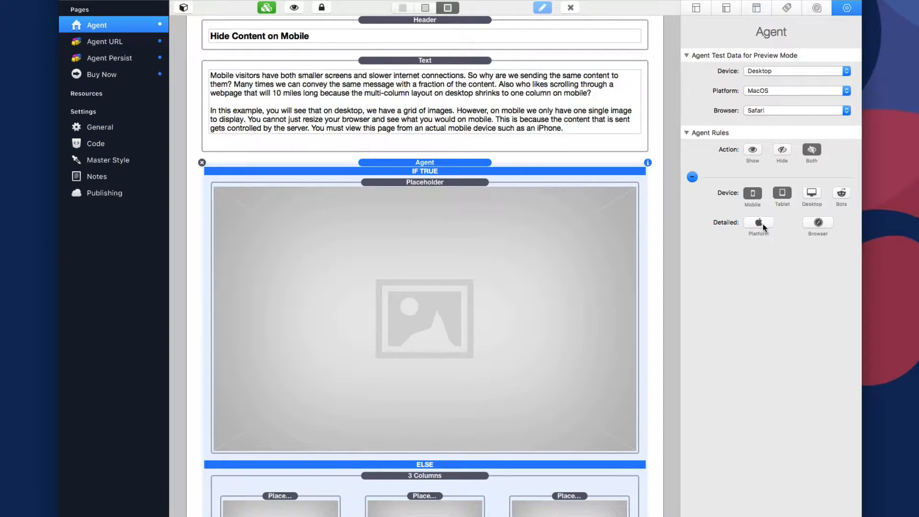
{"action": "left_click", "coordinate": [763, 223]}
{"action": "left_click", "coordinate": [818, 223]}
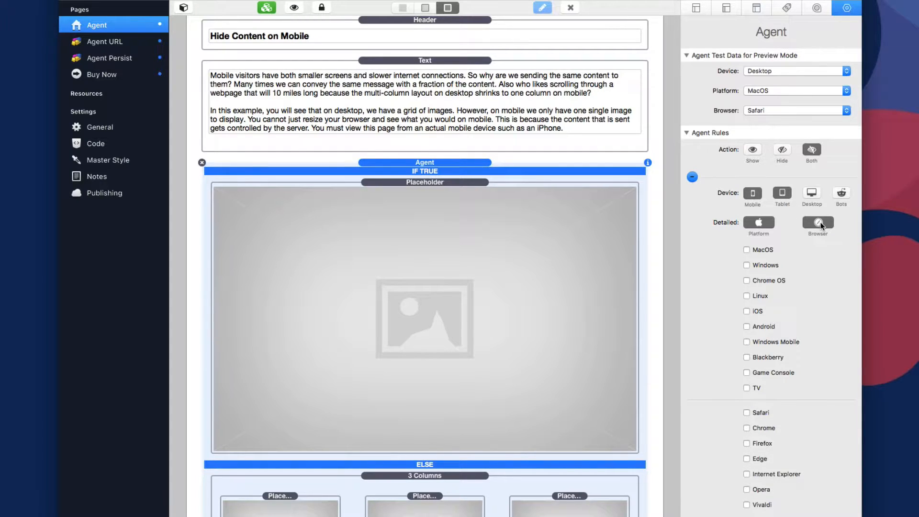
- Add MacOS as a platform condition and clear the Tablet and Mobile device conditions
{"action": "left_click", "coordinate": [747, 250]}
{"action": "left_click", "coordinate": [782, 193]}
{"action": "left_click", "coordinate": [754, 193]}
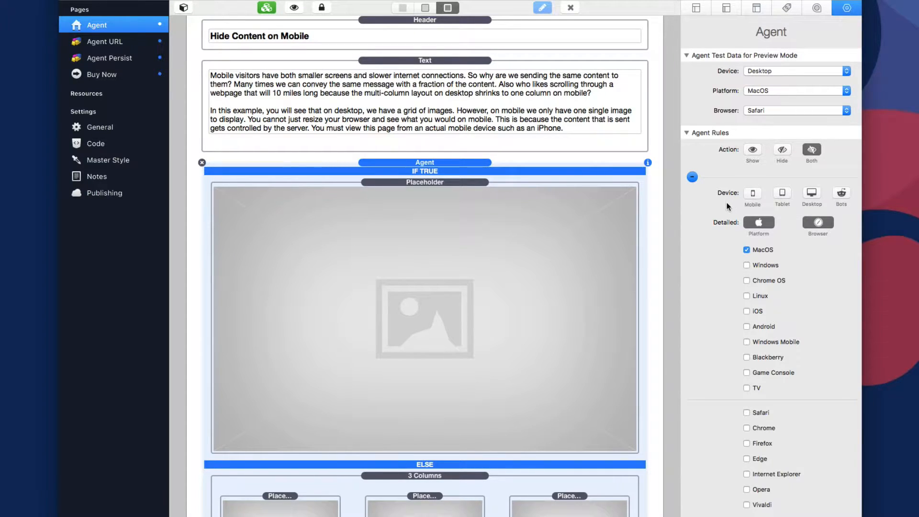
- Replace the MacOS platform condition with iOS and try out the Safari and Chrome browser conditions
{"action": "left_click", "coordinate": [761, 251]}
{"action": "left_click", "coordinate": [747, 311]}
{"action": "left_click", "coordinate": [747, 415]}
{"action": "left_click", "coordinate": [746, 427]}
- Hide the Agent stack's detailed rules and leave its Mobile device condition switched off
{"action": "left_click", "coordinate": [691, 177]}
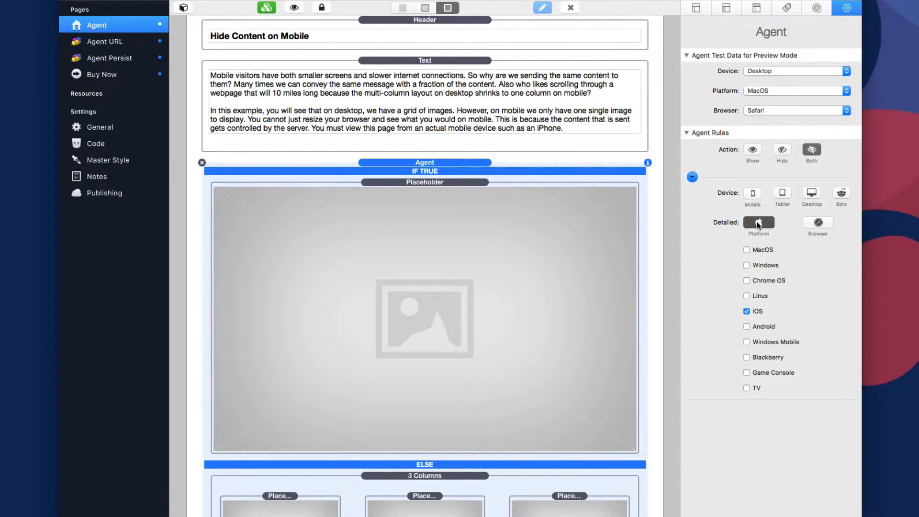
{"action": "left_click", "coordinate": [753, 194]}
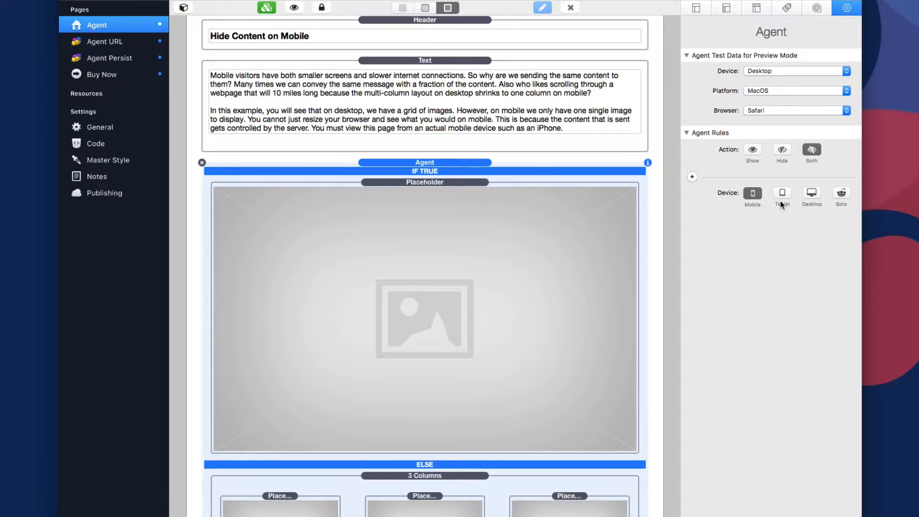
{"action": "left_click", "coordinate": [752, 193]}
- Inspect the Agent rules around the Download for Mac button in the Platform Specific Downloads section
{"action": "scroll", "coordinate": [455, 247], "scroll_direction": "down", "scroll_amount": 15}
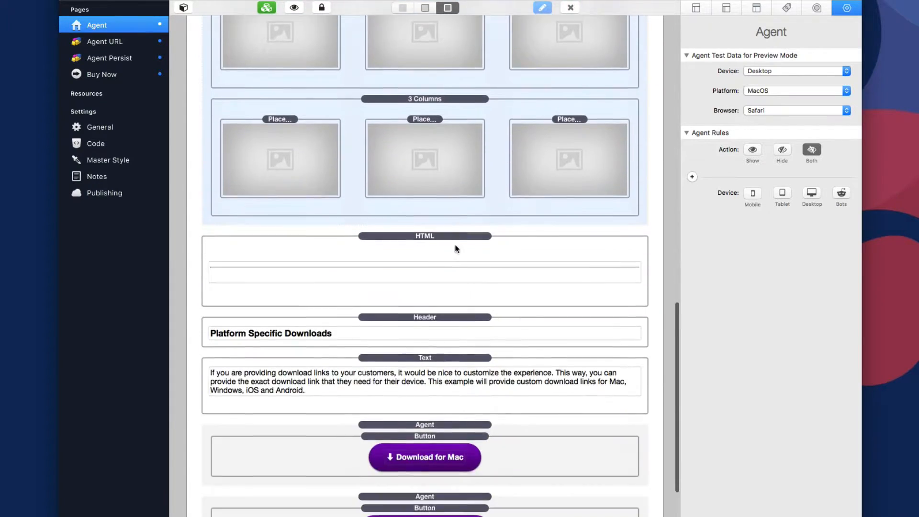
{"action": "scroll", "coordinate": [455, 246], "scroll_direction": "down", "scroll_amount": 5}
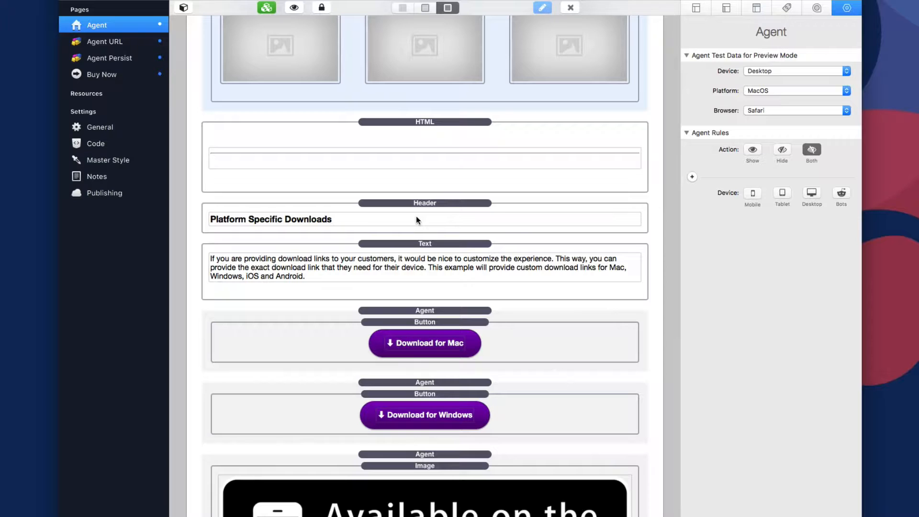
{"action": "left_click", "coordinate": [453, 310]}
{"action": "scroll", "coordinate": [452, 310], "scroll_direction": "down", "scroll_amount": 3}
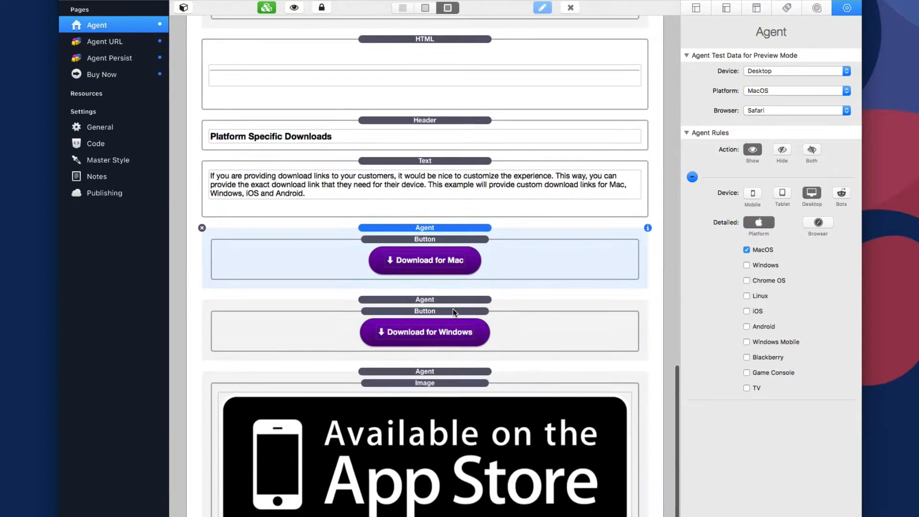
{"action": "scroll", "coordinate": [451, 256], "scroll_direction": "down", "scroll_amount": 2}
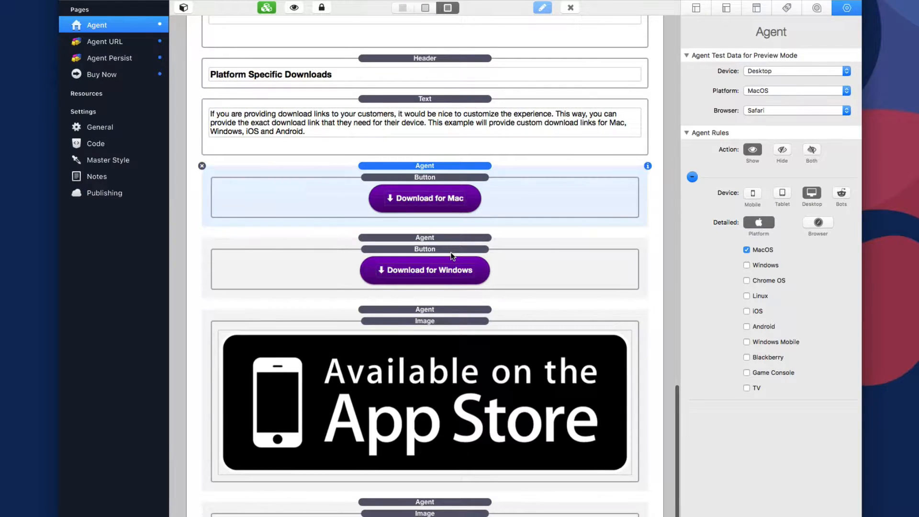
{"action": "scroll", "coordinate": [452, 255], "scroll_direction": "down", "scroll_amount": 1}
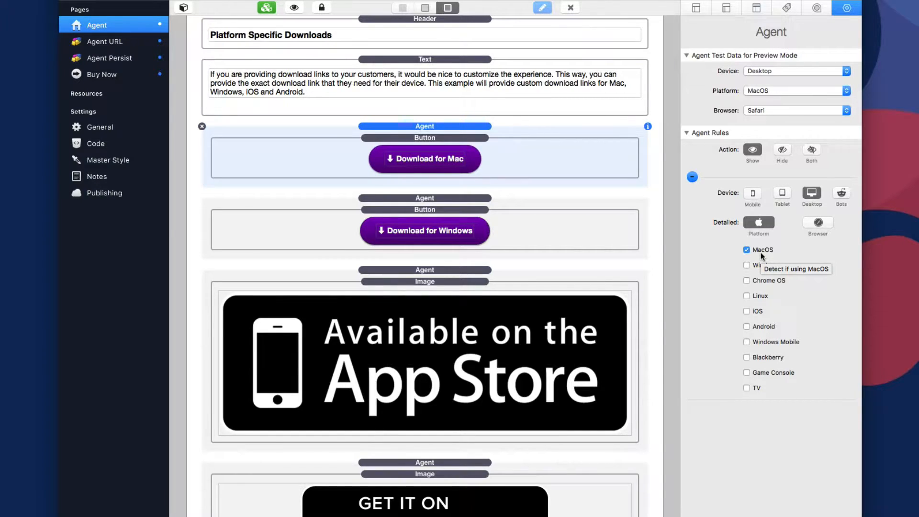
- Inspect the Agent rules of the Download for Windows button, the App Store image and the image stack below it
{"action": "left_click", "coordinate": [489, 199]}
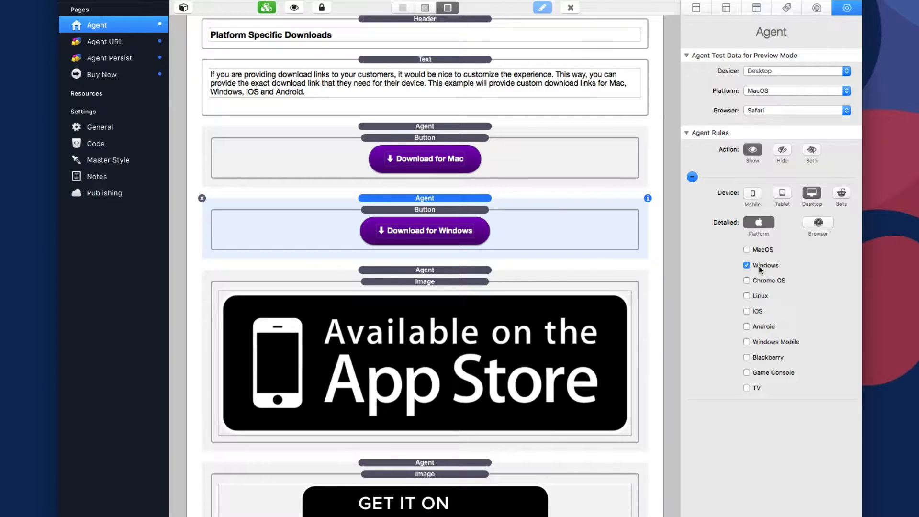
{"action": "left_click", "coordinate": [469, 271]}
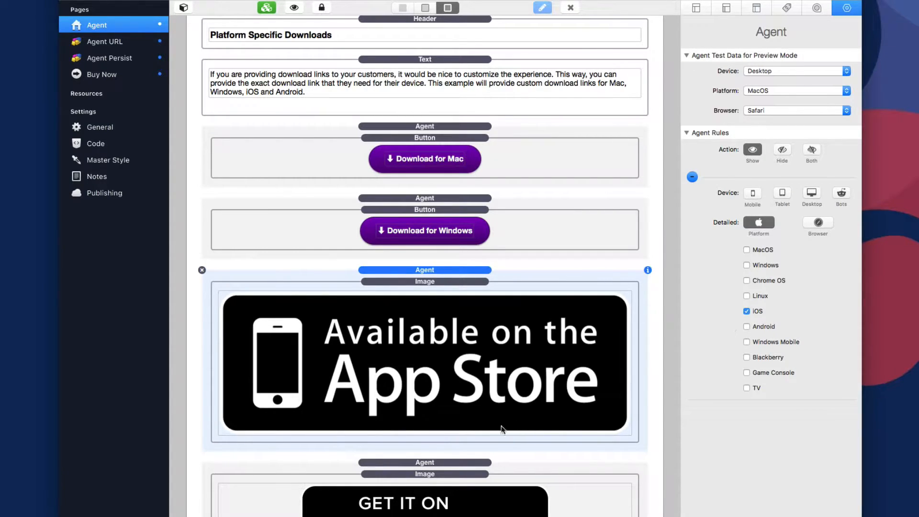
{"action": "left_click", "coordinate": [449, 465]}
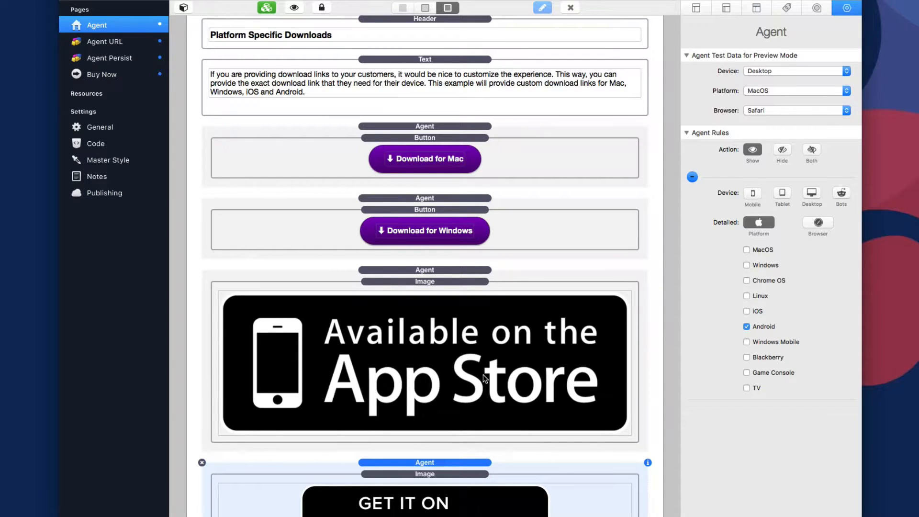
{"action": "scroll", "coordinate": [483, 374], "scroll_direction": "up", "scroll_amount": 3}
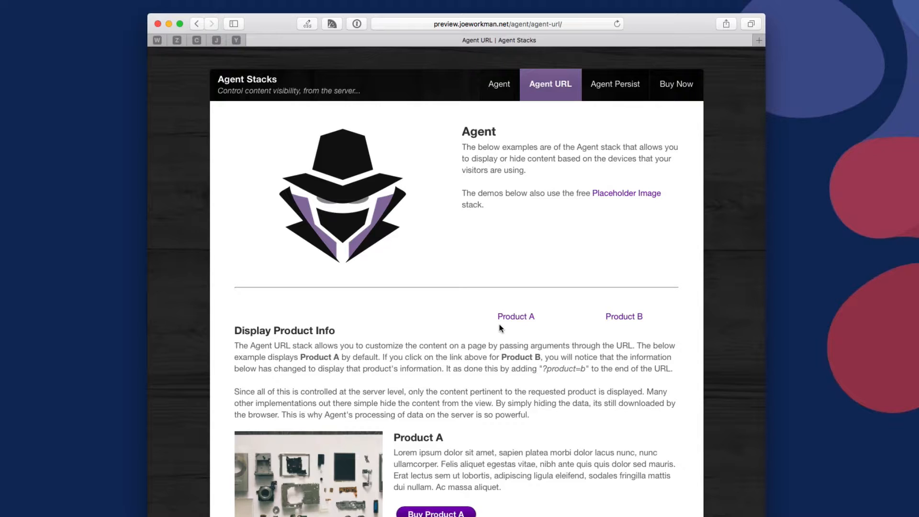
- In Safari, review the Product A info on the Agent URL page and check the page address
{"action": "left_click", "coordinate": [512, 317]}
{"action": "scroll", "coordinate": [451, 449], "scroll_direction": "down", "scroll_amount": 3}
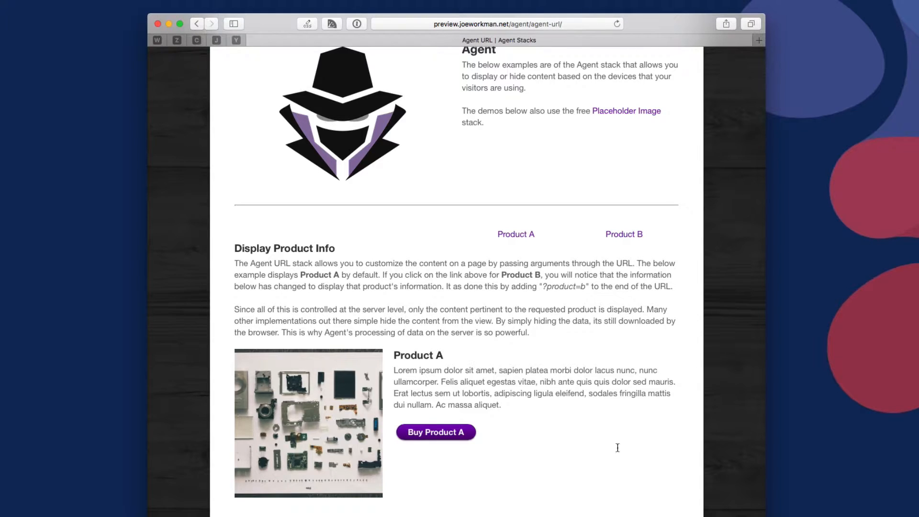
{"action": "scroll", "coordinate": [438, 329], "scroll_direction": "up", "scroll_amount": 2}
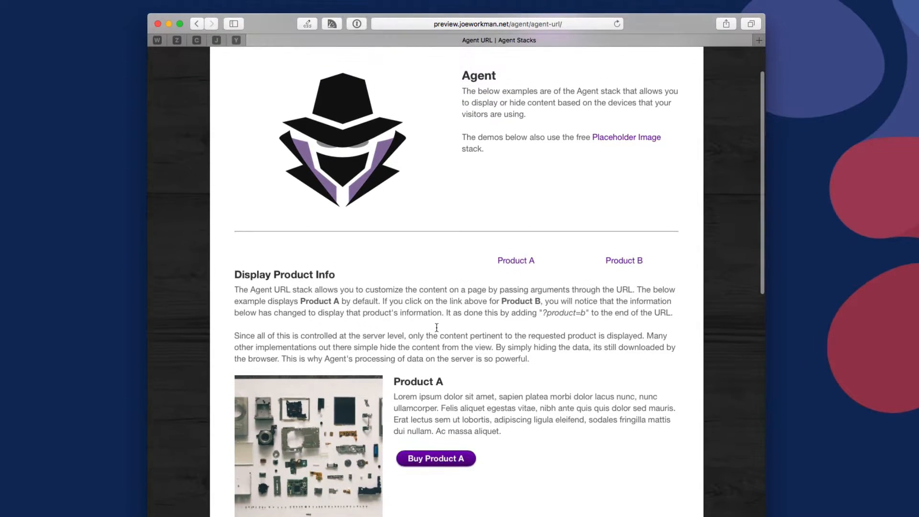
{"action": "left_click", "coordinate": [569, 21]}
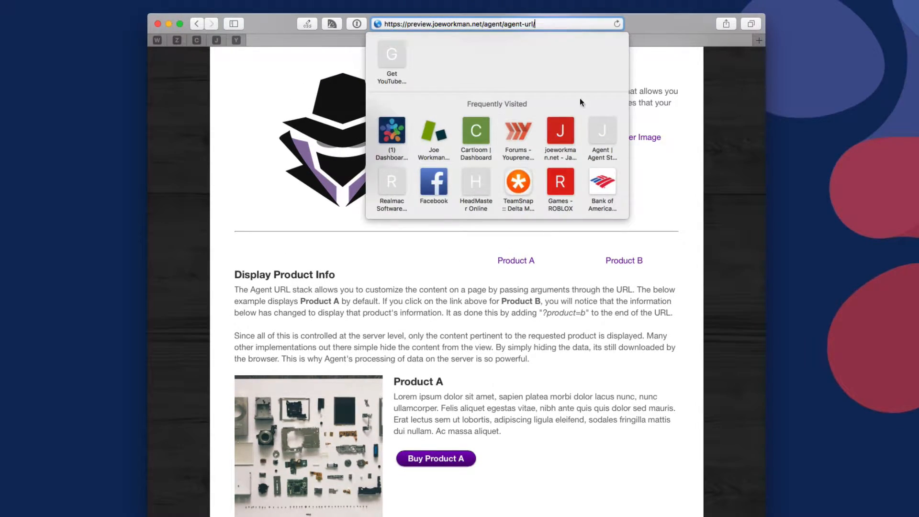
- Load the Product B version of the page and examine the ?product=b argument in its address
{"action": "left_click", "coordinate": [630, 314]}
{"action": "left_click", "coordinate": [624, 261]}
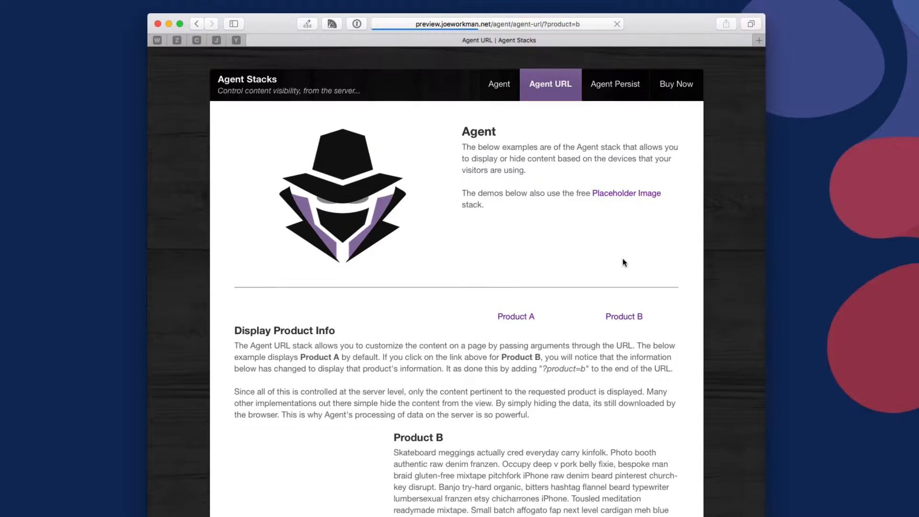
{"action": "left_click", "coordinate": [546, 21]}
{"action": "left_click", "coordinate": [537, 23]}
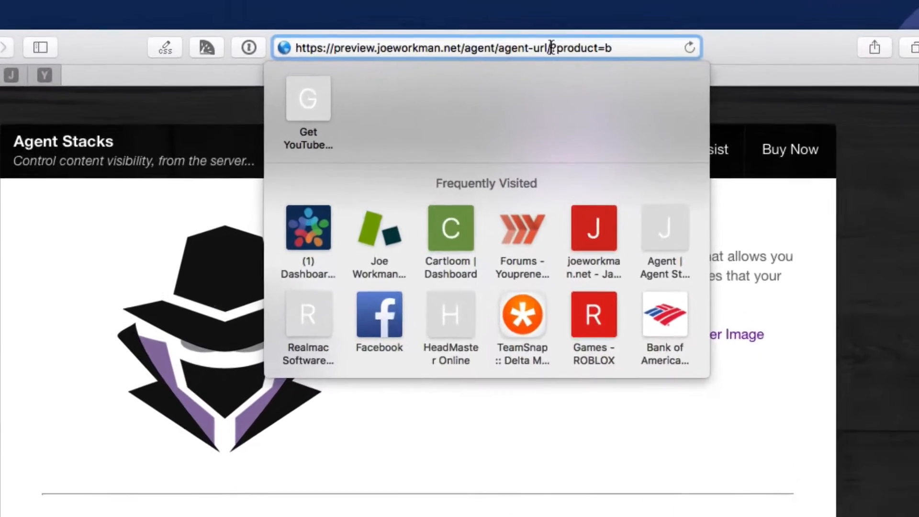
{"action": "left_click_drag", "start_coordinate": [537, 23], "coordinate": [581, 24]}
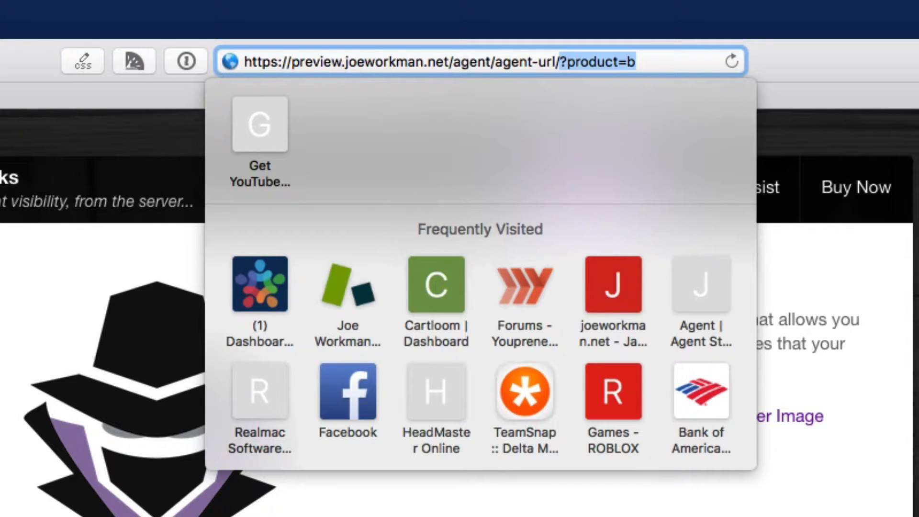
{"action": "left_click", "coordinate": [570, 485]}
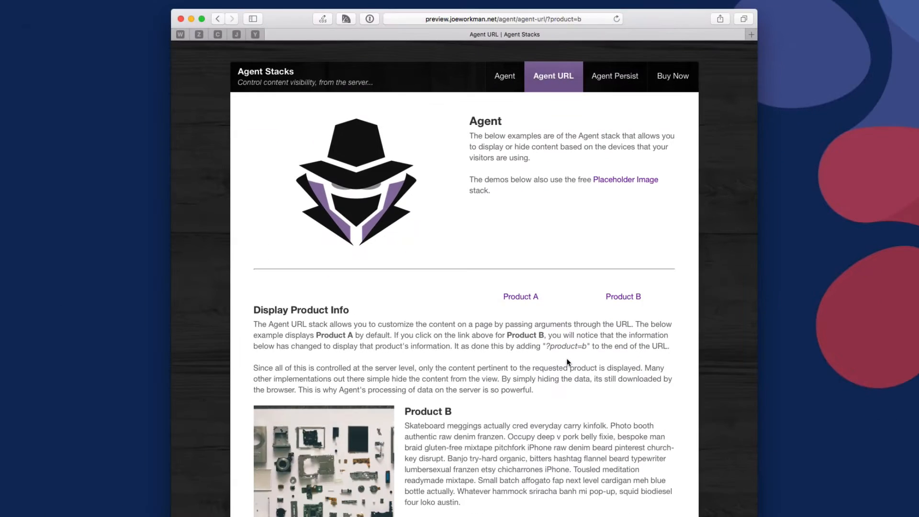
- Review the Product B info and switch the page back to the Product A content
{"action": "scroll", "coordinate": [568, 362], "scroll_direction": "down", "scroll_amount": 3}
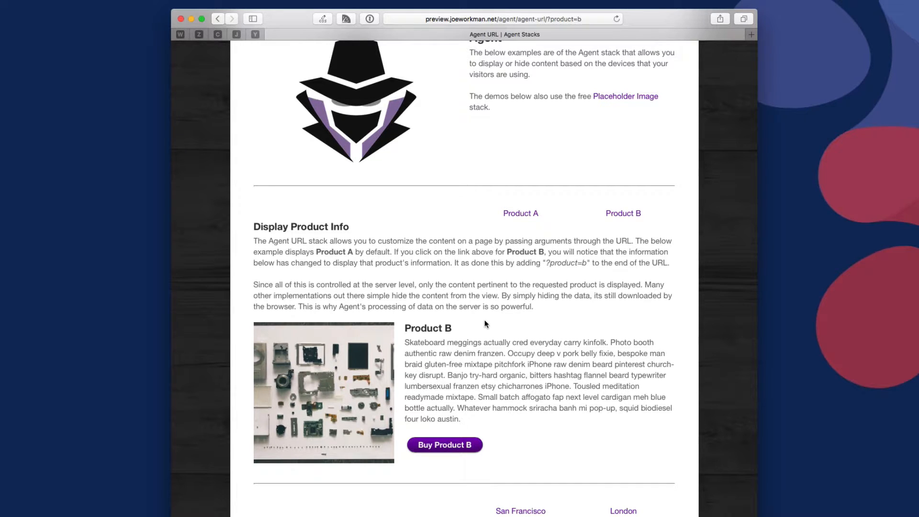
{"action": "left_click", "coordinate": [521, 213]}
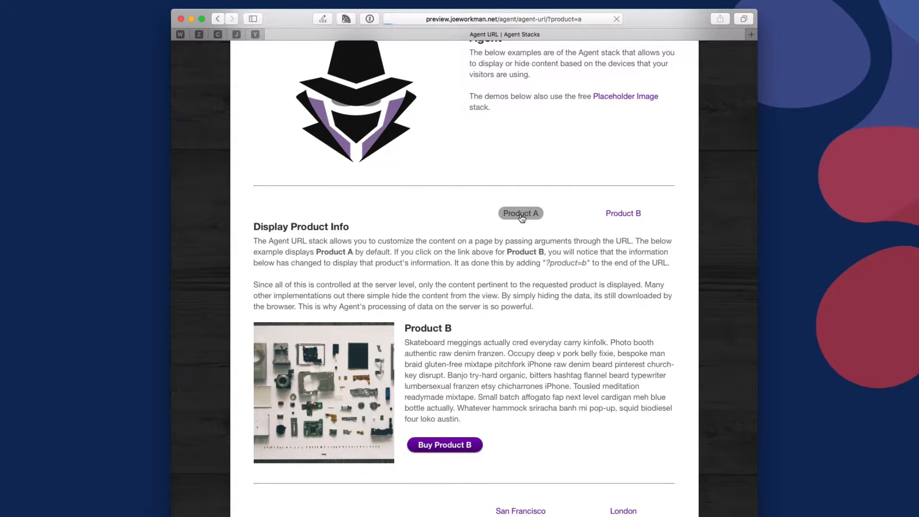
{"action": "scroll", "coordinate": [531, 343], "scroll_direction": "down", "scroll_amount": 3}
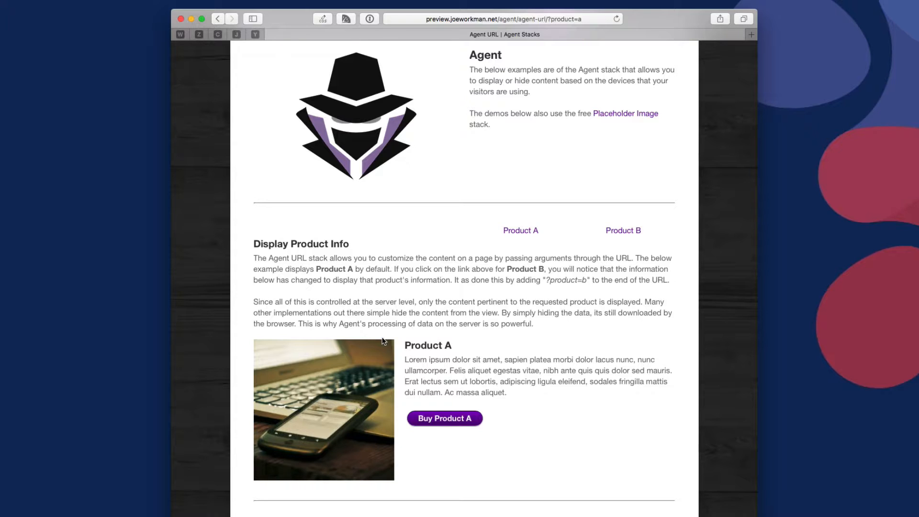
- Switch the Customize Location Info example to London and review the location content
{"action": "scroll", "coordinate": [478, 330], "scroll_direction": "down", "scroll_amount": 10}
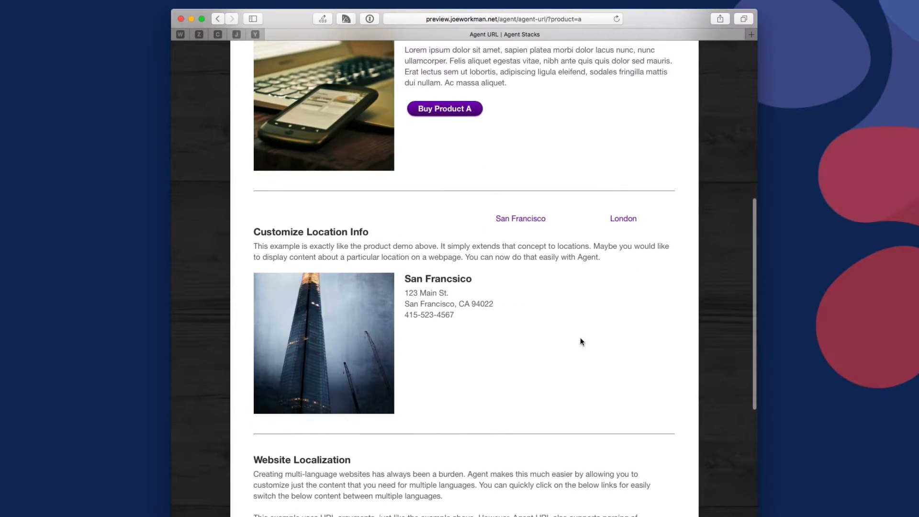
{"action": "scroll", "coordinate": [480, 242], "scroll_direction": "down", "scroll_amount": 2}
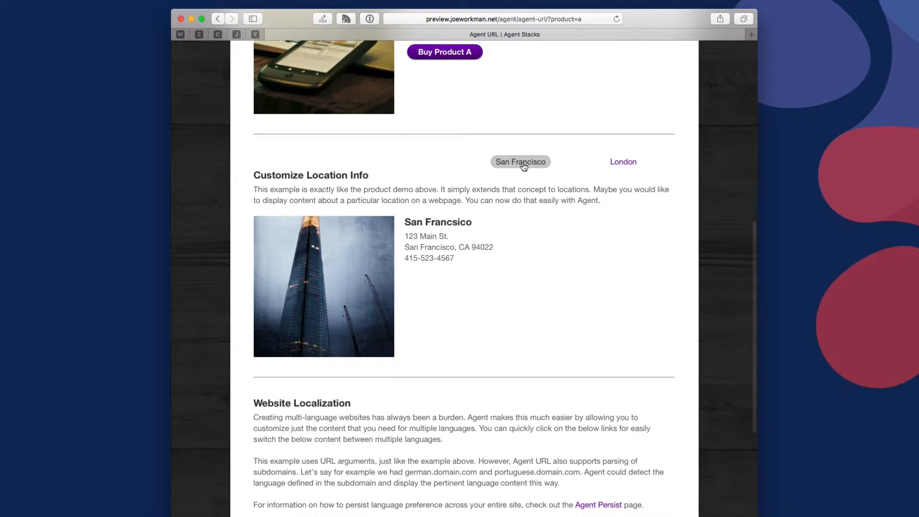
{"action": "left_click", "coordinate": [618, 161]}
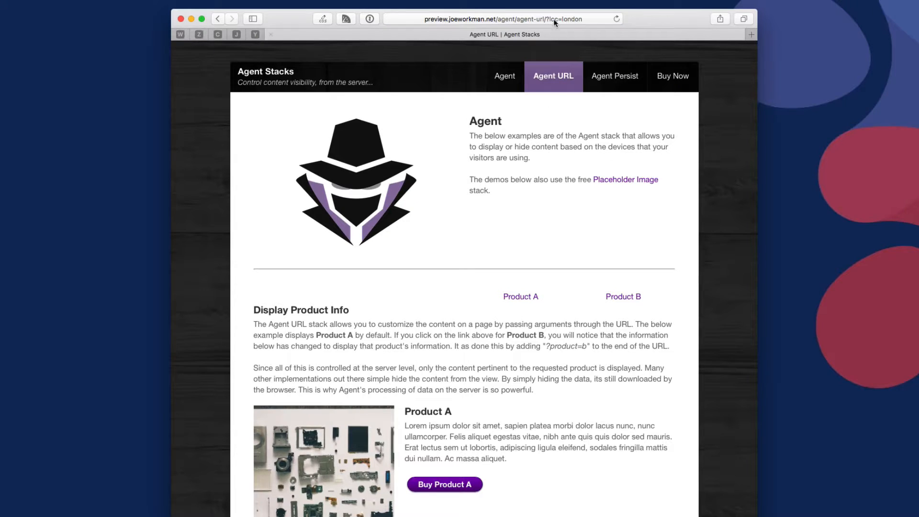
{"action": "scroll", "coordinate": [536, 329], "scroll_direction": "down", "scroll_amount": 10}
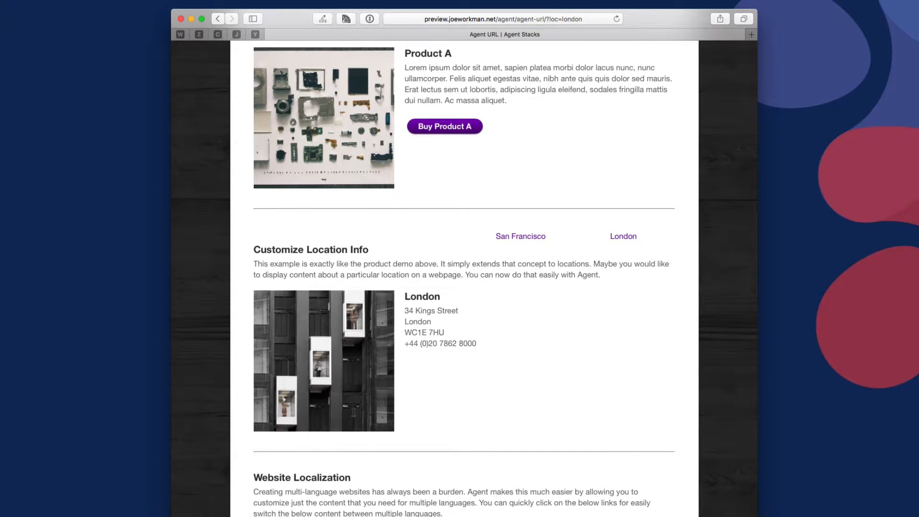
- Switch the Website Localization example to German and review the translated quote
{"action": "scroll", "coordinate": [505, 336], "scroll_direction": "down", "scroll_amount": 10}
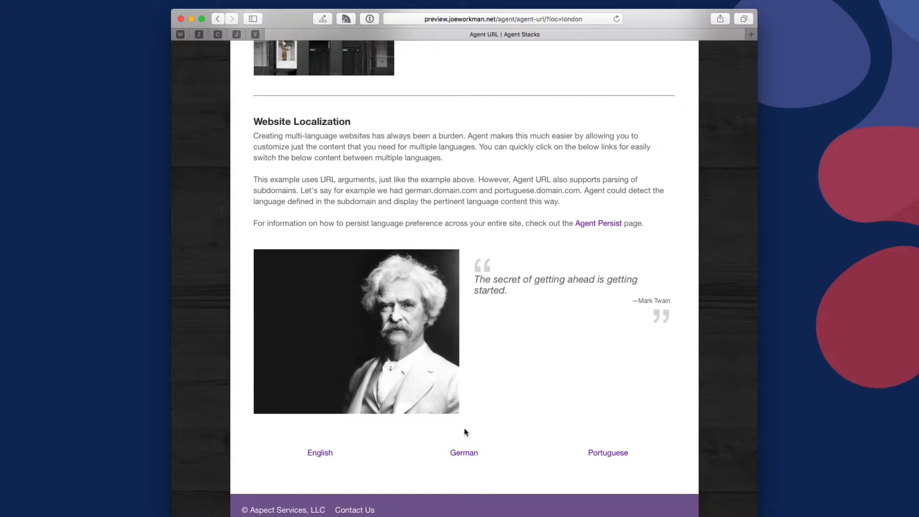
{"action": "left_click", "coordinate": [459, 452]}
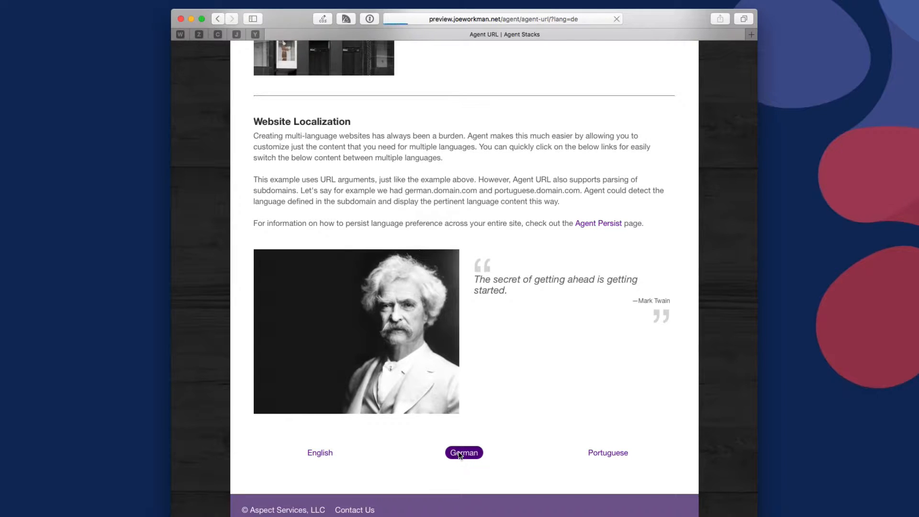
{"action": "scroll", "coordinate": [459, 455], "scroll_direction": "down", "scroll_amount": 15}
{"action": "scroll", "coordinate": [459, 455], "scroll_direction": "down", "scroll_amount": 5}
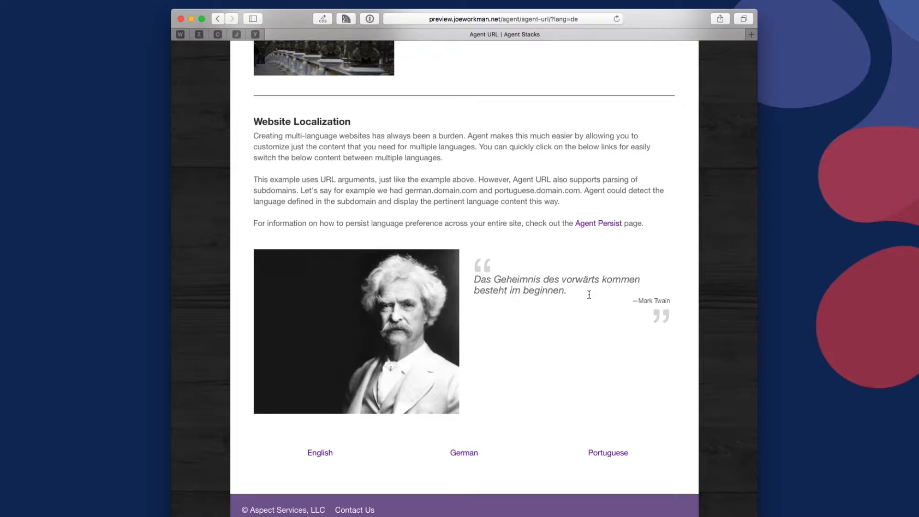
- Examine the ?lang=de argument in the page address
{"action": "left_click", "coordinate": [589, 20]}
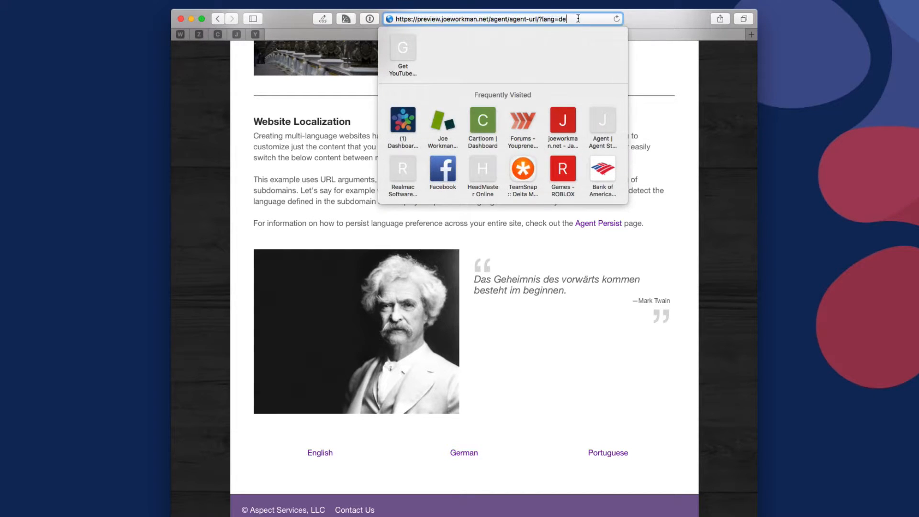
{"action": "left_click_drag", "start_coordinate": [541, 19], "coordinate": [569, 19]}
{"action": "left_click", "coordinate": [579, 20]}
{"action": "left_click", "coordinate": [539, 362]}
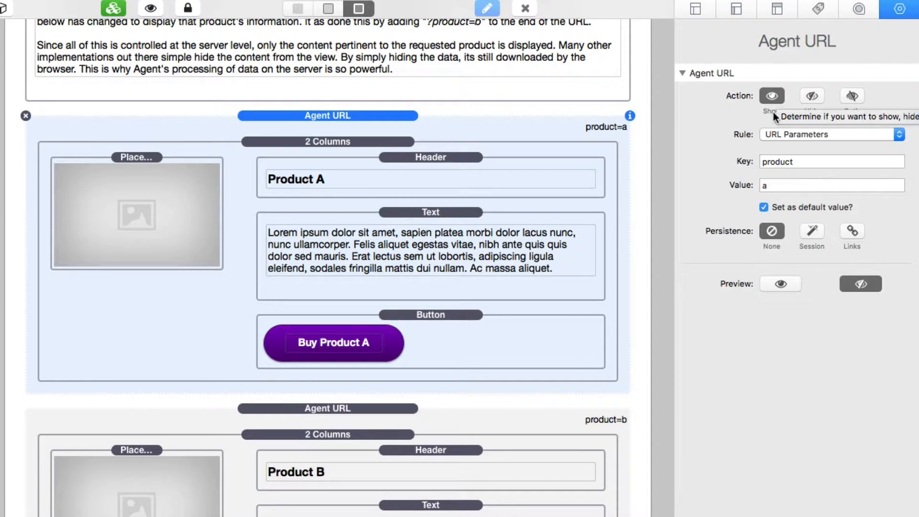
- In RapidWeaver, examine the available rules, the key and the value of the Product A Agent URL stack
{"action": "left_click", "coordinate": [825, 136]}
{"action": "left_click", "coordinate": [826, 136]}
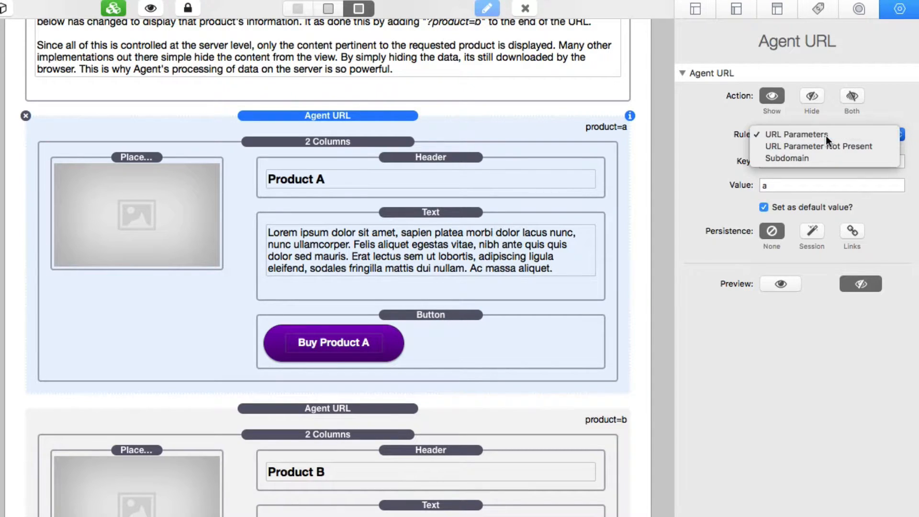
{"action": "left_click", "coordinate": [812, 161]}
{"action": "left_click", "coordinate": [796, 184]}
{"action": "left_click", "coordinate": [824, 162]}
{"action": "left_click", "coordinate": [807, 183]}
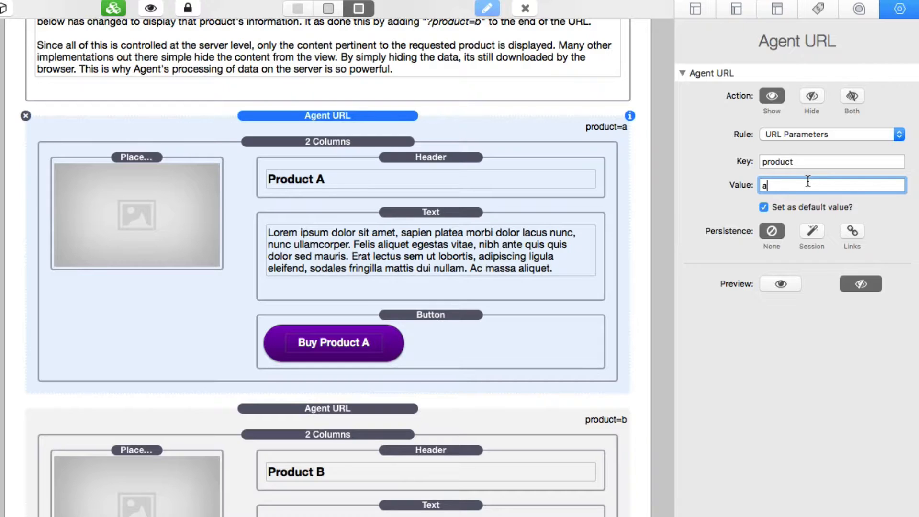
{"action": "left_click", "coordinate": [792, 164]}
{"action": "left_click", "coordinate": [808, 185]}
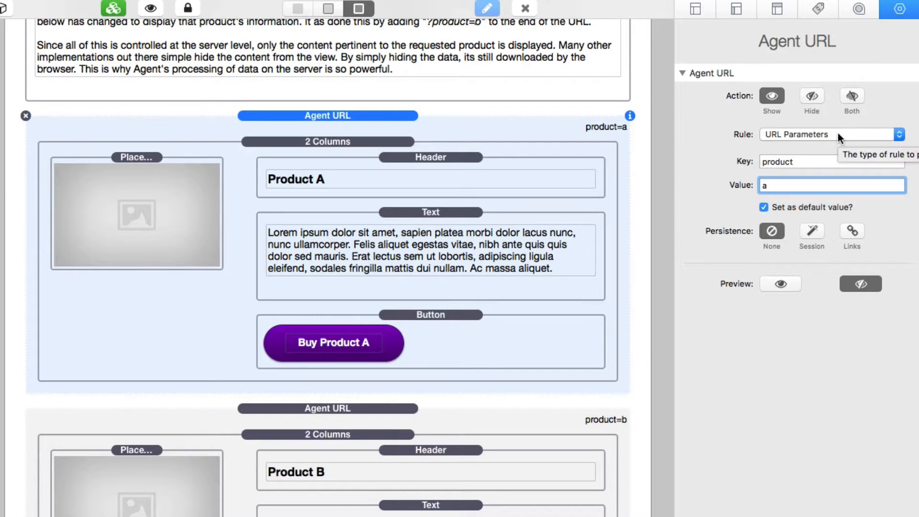
- Try the URL Parameter Not Present rule on the Product A Agent URL stack and restore the URL Parameters rule
{"action": "left_click", "coordinate": [850, 134]}
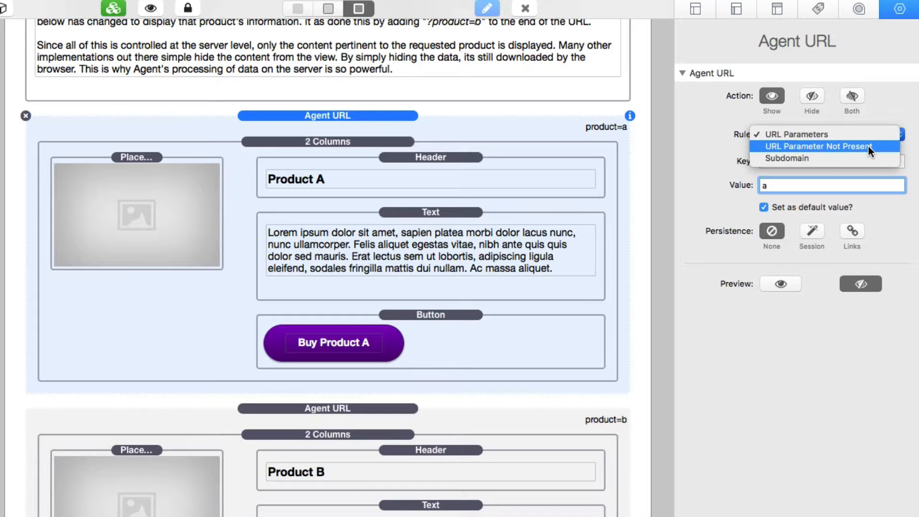
{"action": "left_click", "coordinate": [868, 145]}
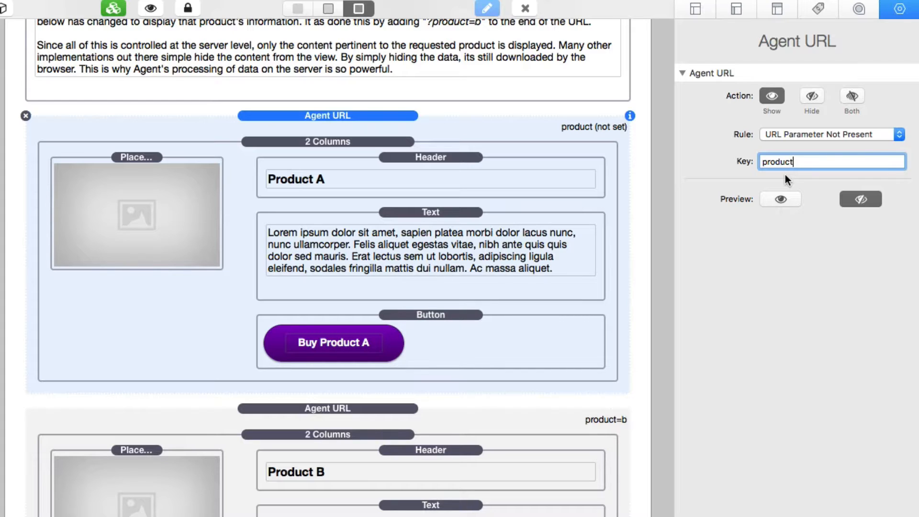
{"action": "left_click", "coordinate": [799, 130]}
{"action": "left_click", "coordinate": [801, 120]}
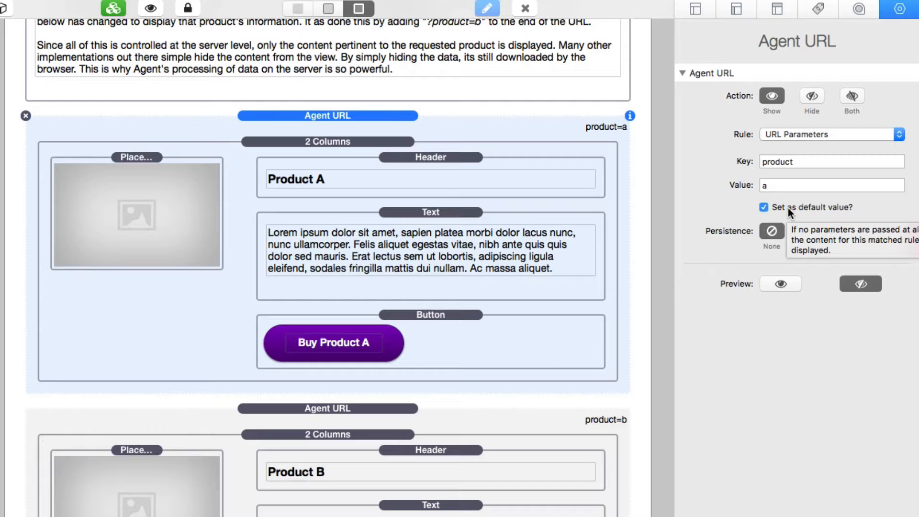
- Try the URL Parameter Not Present and Subdomain rules on the Product A stack and undo the rule changes
{"action": "left_click", "coordinate": [819, 133]}
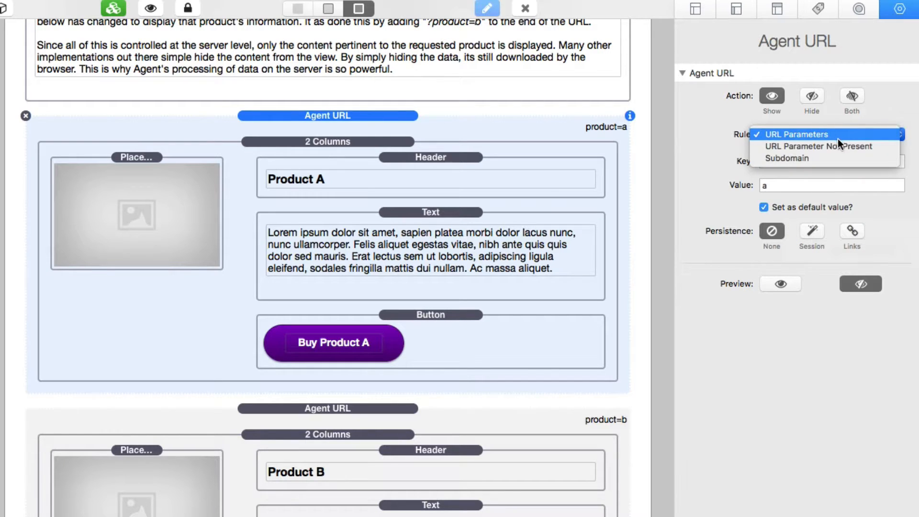
{"action": "left_click", "coordinate": [852, 149]}
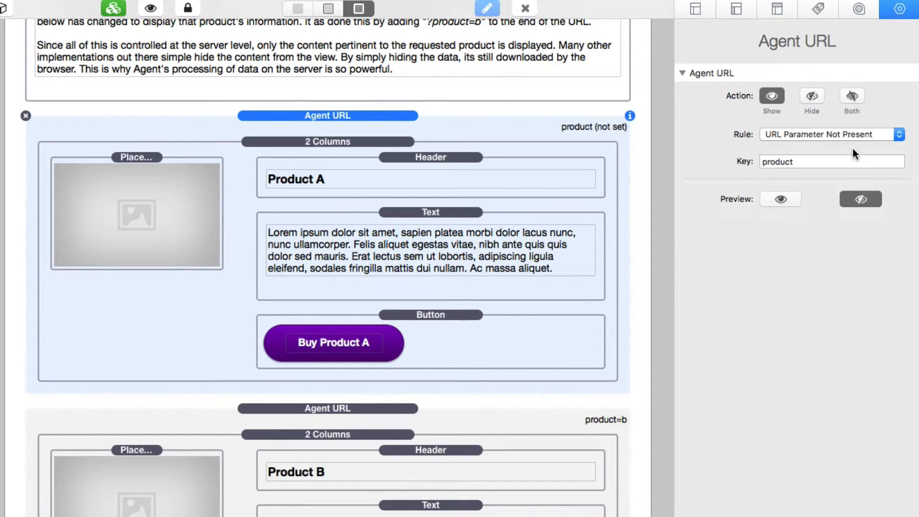
{"action": "left_click", "coordinate": [831, 133]}
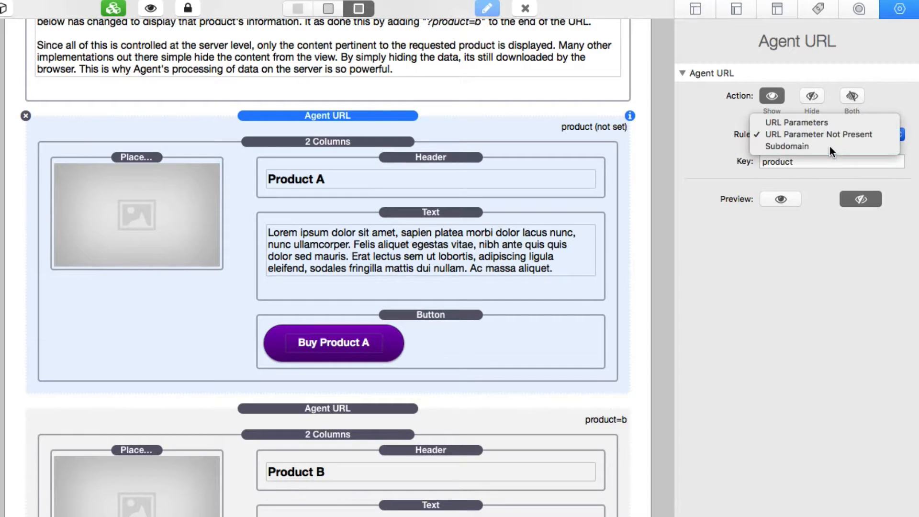
{"action": "left_click", "coordinate": [829, 146]}
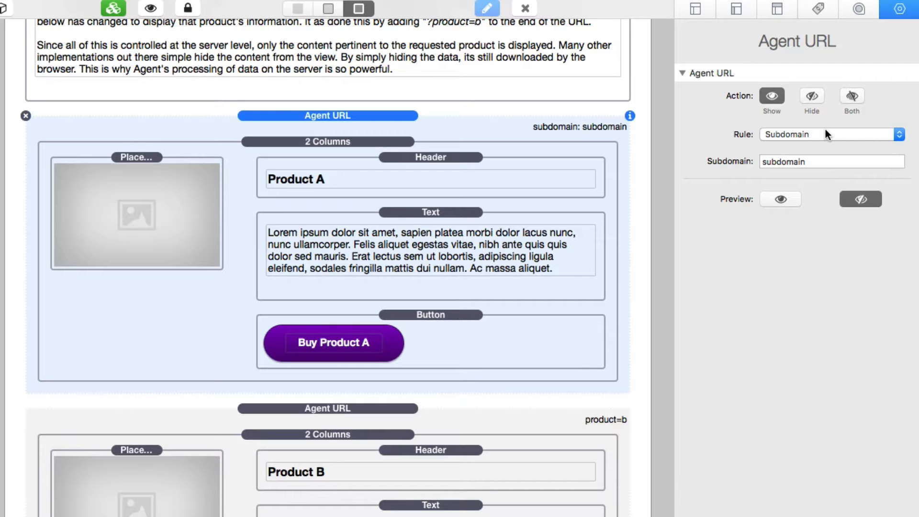
{"action": "key", "text": "super+z"}
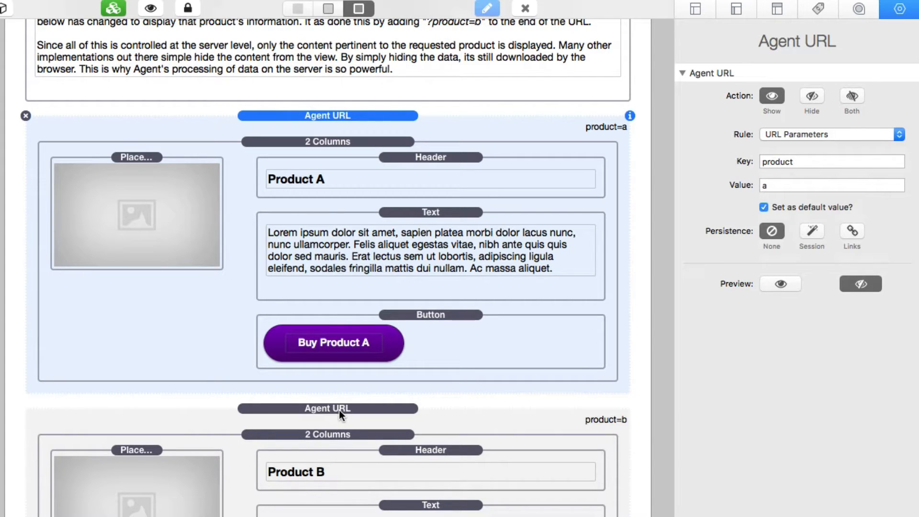
- Examine the key and value settings of the Product B Agent URL stack
{"action": "left_click", "coordinate": [339, 410]}
{"action": "scroll", "coordinate": [337, 404], "scroll_direction": "down", "scroll_amount": 3}
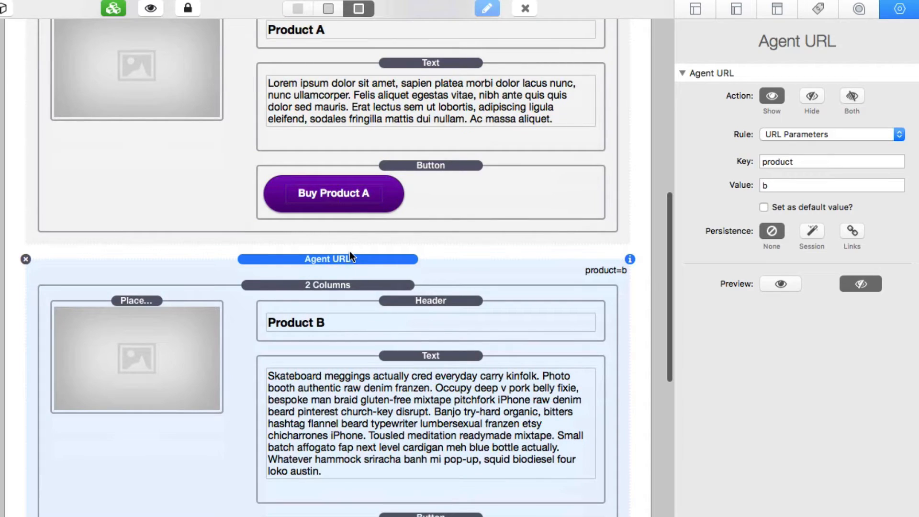
{"action": "left_click", "coordinate": [816, 160]}
{"action": "left_click", "coordinate": [805, 182]}
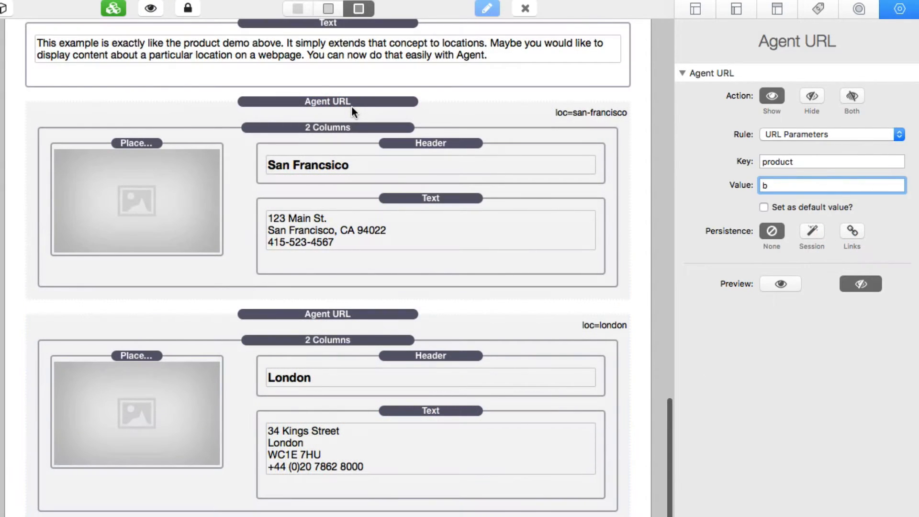
- Examine the key and value settings of the San Francisco and London Agent URL stacks
{"action": "left_click", "coordinate": [352, 107]}
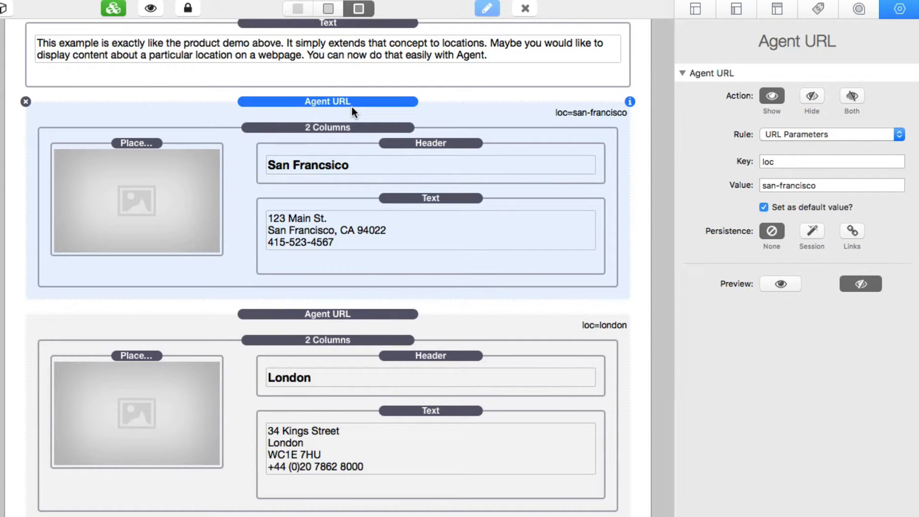
{"action": "left_click", "coordinate": [373, 313]}
{"action": "left_click", "coordinate": [797, 156]}
{"action": "left_click", "coordinate": [807, 180]}
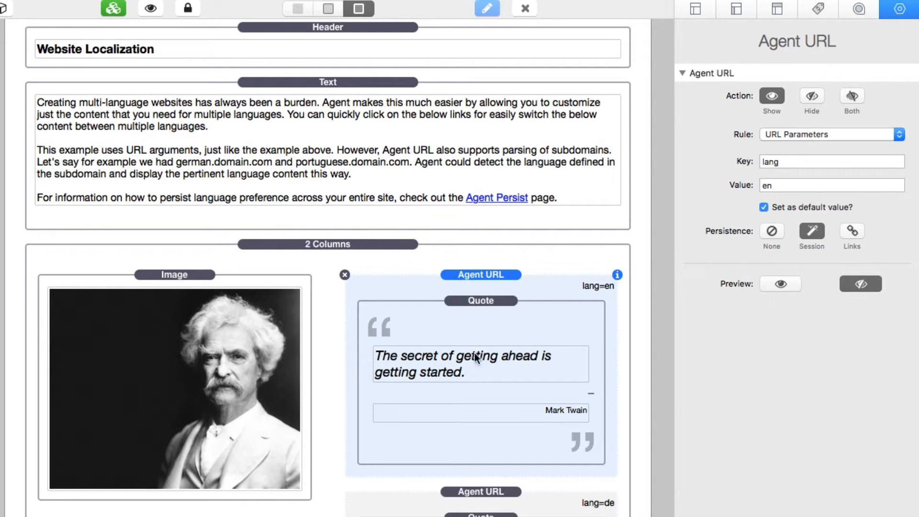
- Examine the key and value settings of the Agent URL stack holding the English quote
{"action": "scroll", "coordinate": [445, 283], "scroll_direction": "down", "scroll_amount": 5}
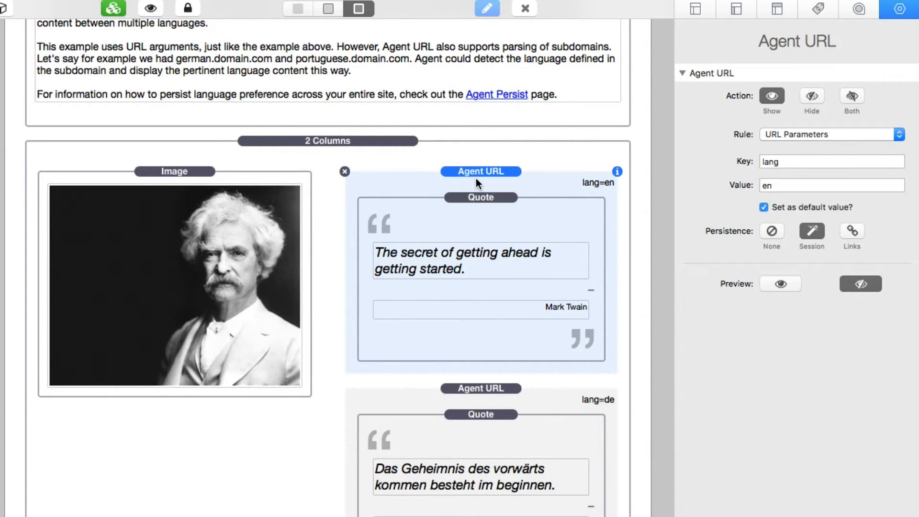
{"action": "left_click", "coordinate": [812, 162]}
{"action": "left_click", "coordinate": [807, 185]}
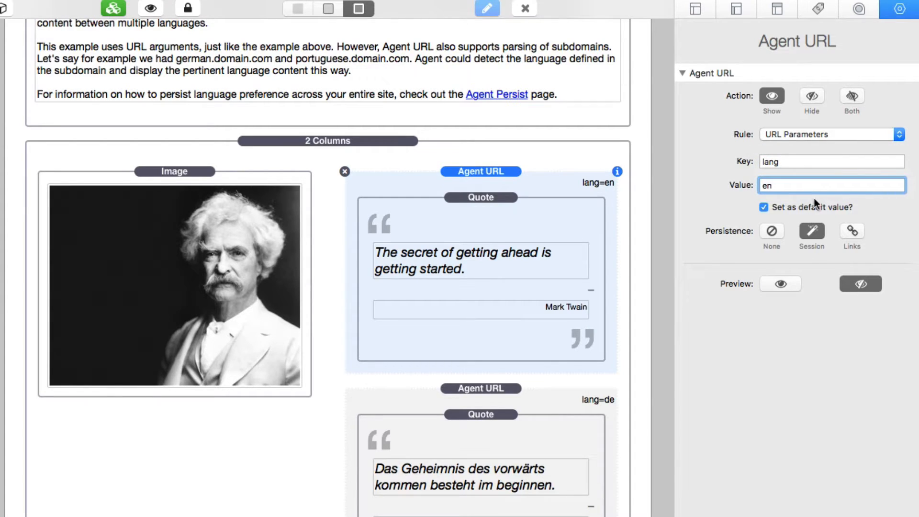
- Examine the key and value settings of the Agent URL stacks for the German and Portuguese quotes
{"action": "left_click", "coordinate": [481, 388]}
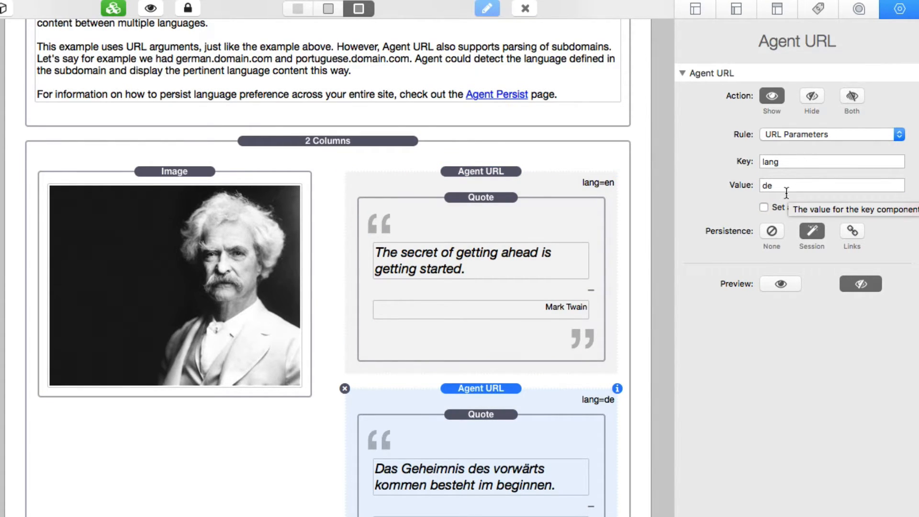
{"action": "left_click", "coordinate": [550, 516]}
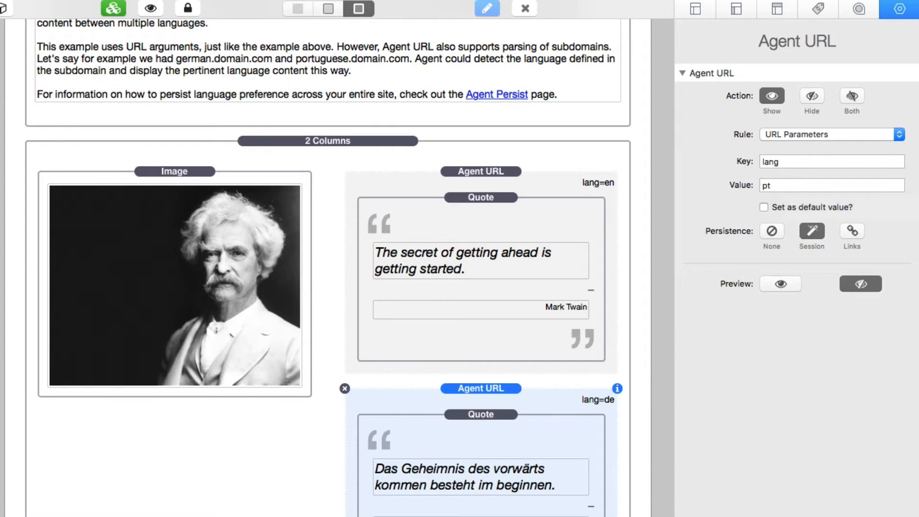
{"action": "left_click", "coordinate": [807, 161]}
{"action": "left_click", "coordinate": [807, 187]}
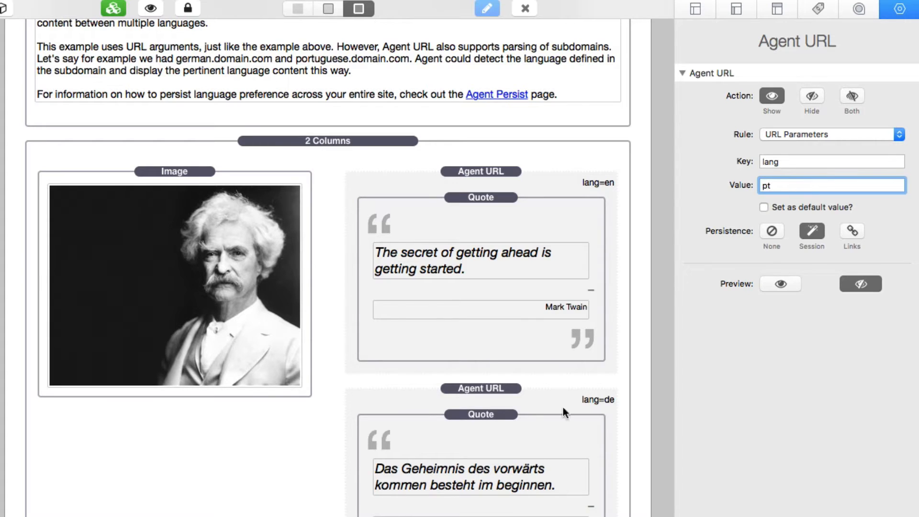
- Inspect the link settings of the English language button below the quotes
{"action": "scroll", "coordinate": [456, 291], "scroll_direction": "down", "scroll_amount": 5}
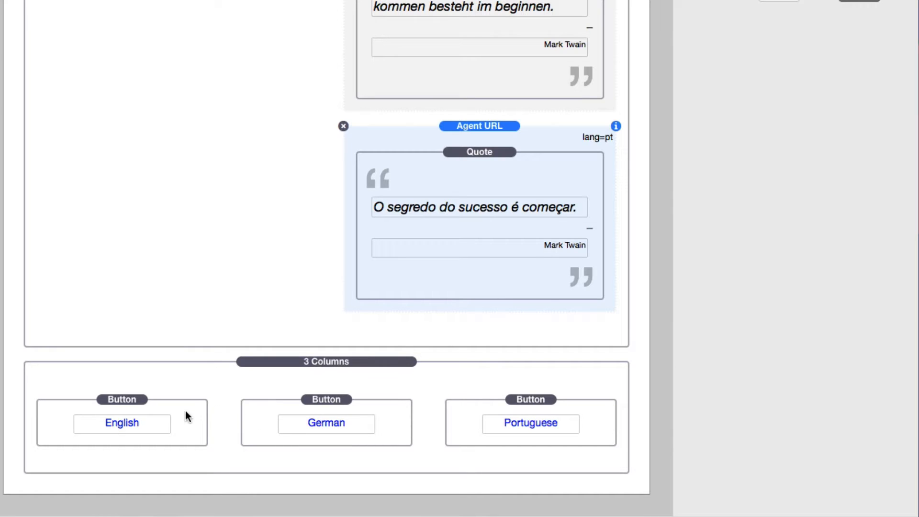
{"action": "left_click", "coordinate": [154, 401]}
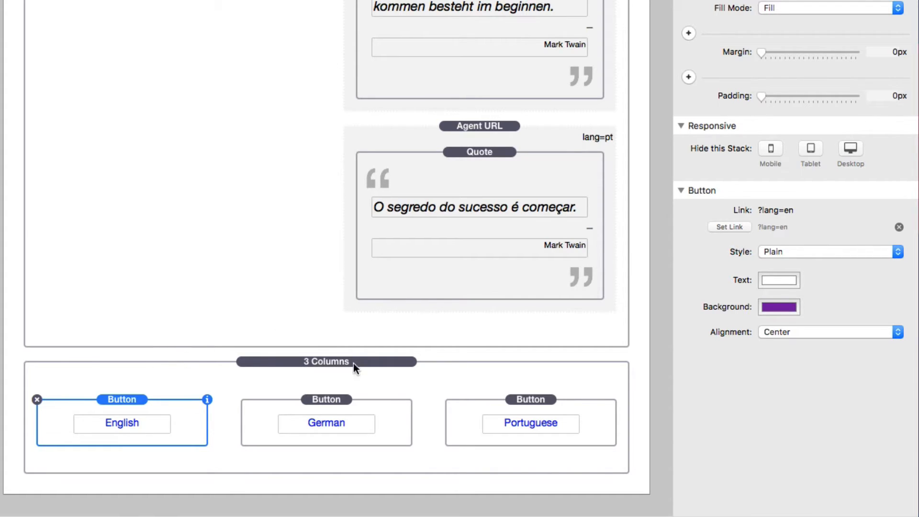
{"action": "left_click", "coordinate": [729, 227]}
{"action": "left_click", "coordinate": [379, 22]}
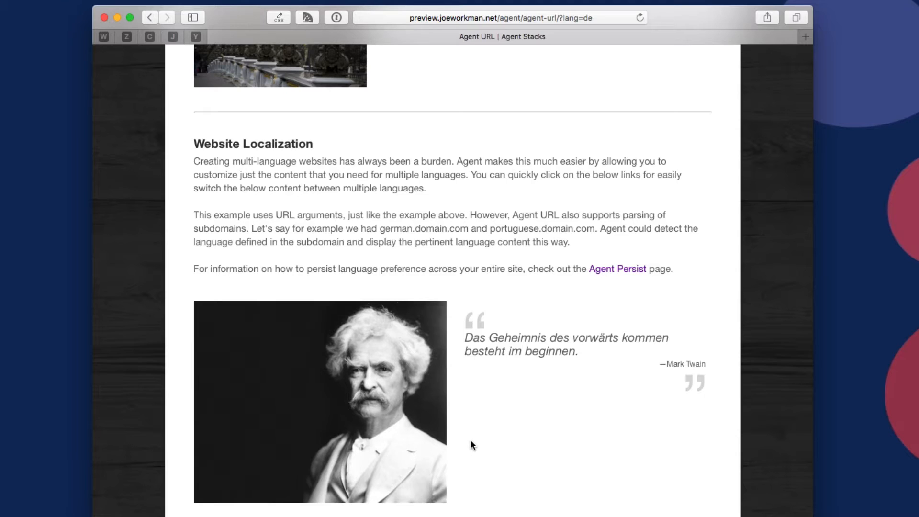
- In Safari, open the Agent Persist page and review the quote in its Agent URL Persistence section
{"action": "scroll", "coordinate": [469, 439], "scroll_direction": "up", "scroll_amount": 15}
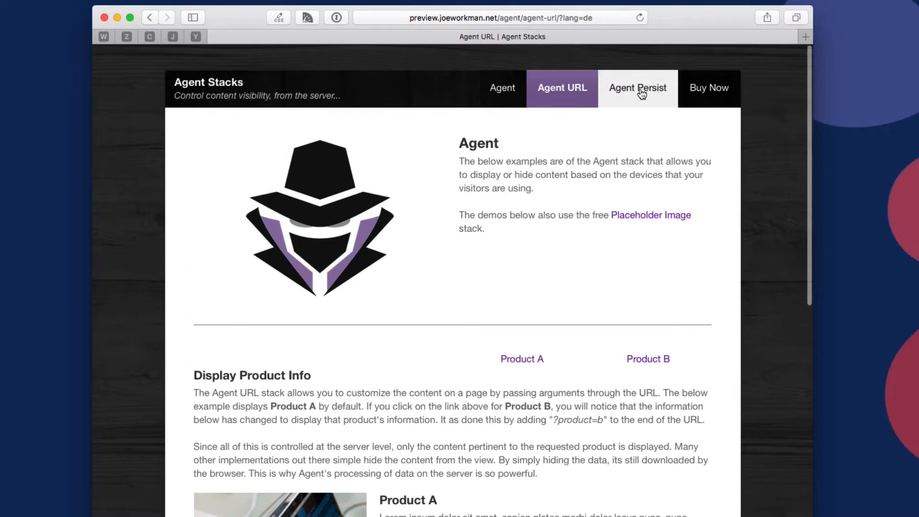
{"action": "left_click", "coordinate": [640, 91]}
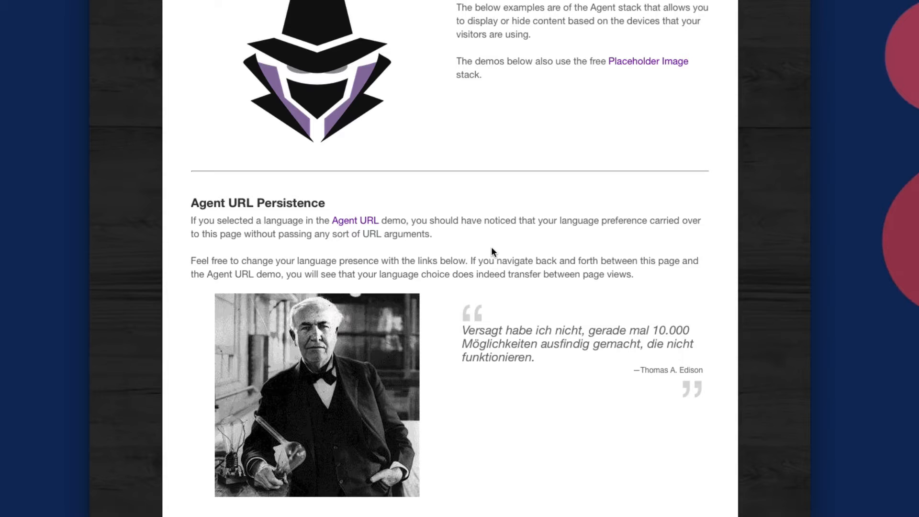
{"action": "scroll", "coordinate": [490, 256], "scroll_direction": "down", "scroll_amount": 3}
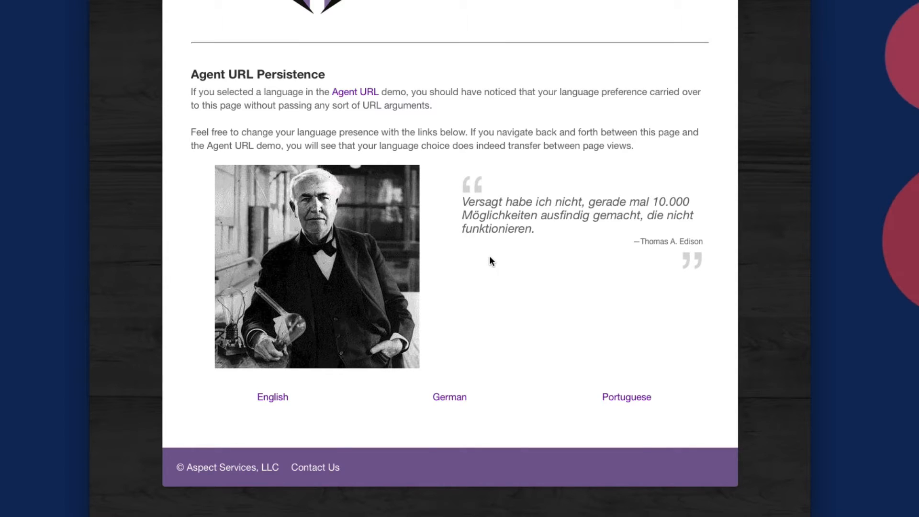
- Switch the Agent Persist page's language to Portuguese and review the translated quote
{"action": "left_click", "coordinate": [623, 401]}
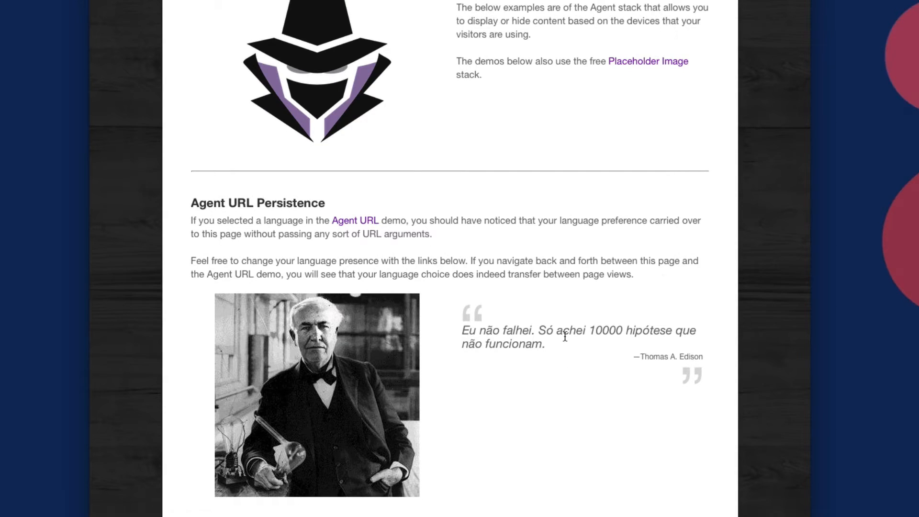
{"action": "scroll", "coordinate": [564, 335], "scroll_direction": "down", "scroll_amount": 5}
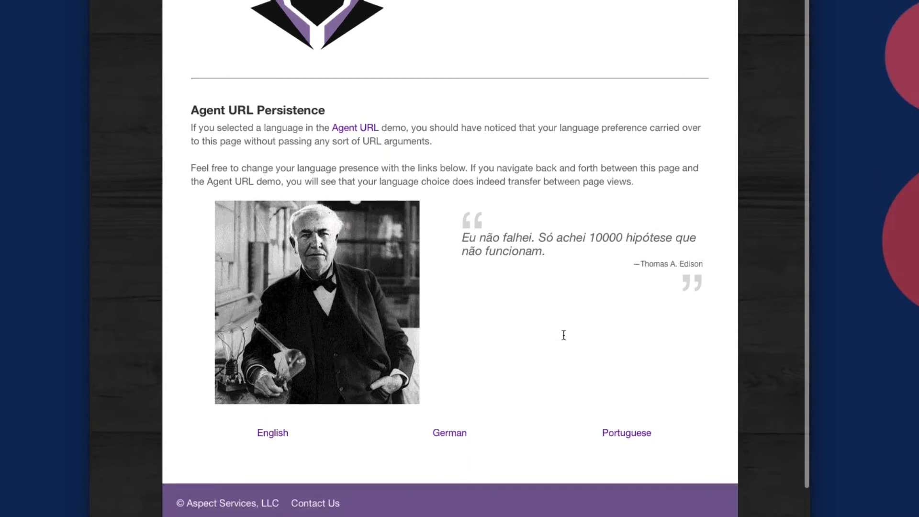
{"action": "scroll", "coordinate": [605, 183], "scroll_direction": "up", "scroll_amount": 5}
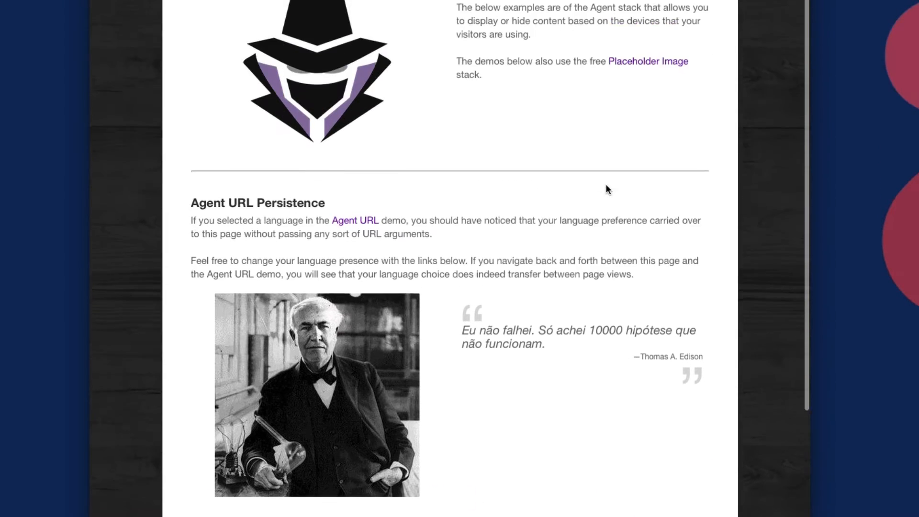
{"action": "scroll", "coordinate": [593, 203], "scroll_direction": "down", "scroll_amount": 15}
{"action": "scroll", "coordinate": [593, 203], "scroll_direction": "down", "scroll_amount": 5}
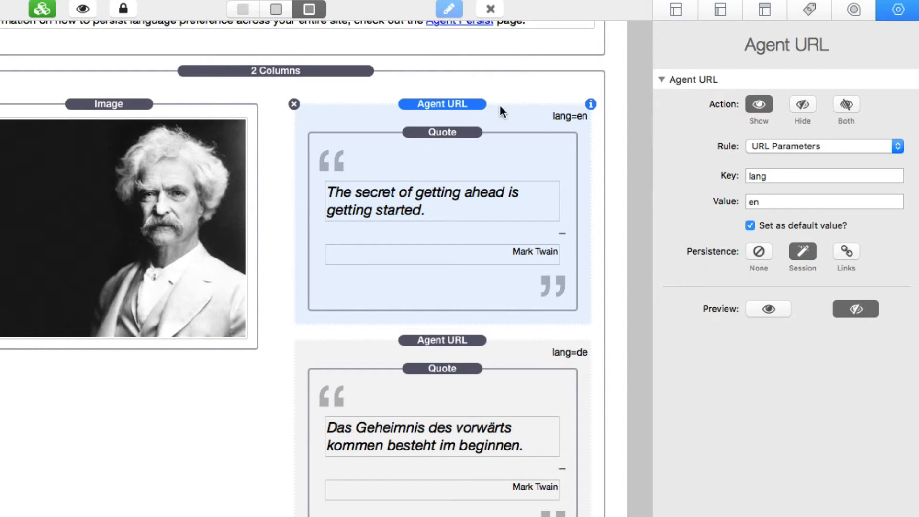
- In RapidWeaver, try Links persistence on the English quote's Agent URL stack and set it back to Session
{"action": "left_click", "coordinate": [847, 250]}
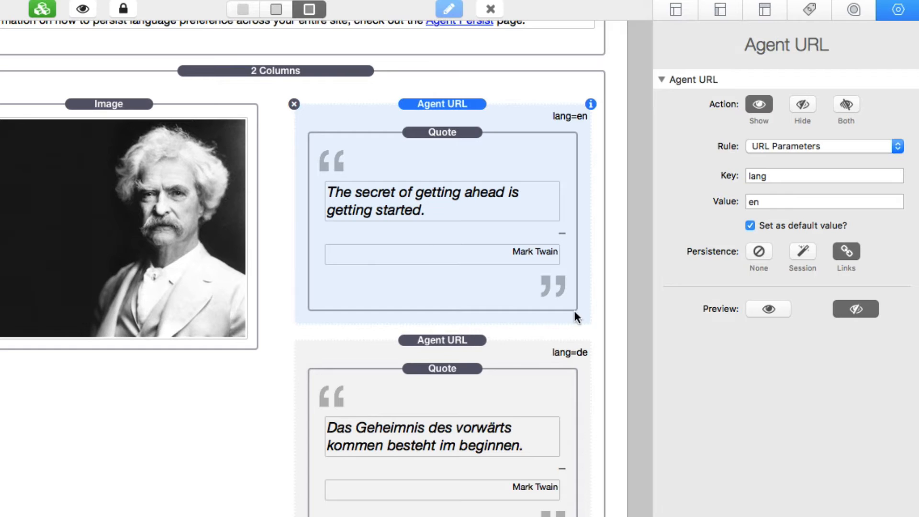
{"action": "left_click", "coordinate": [802, 249]}
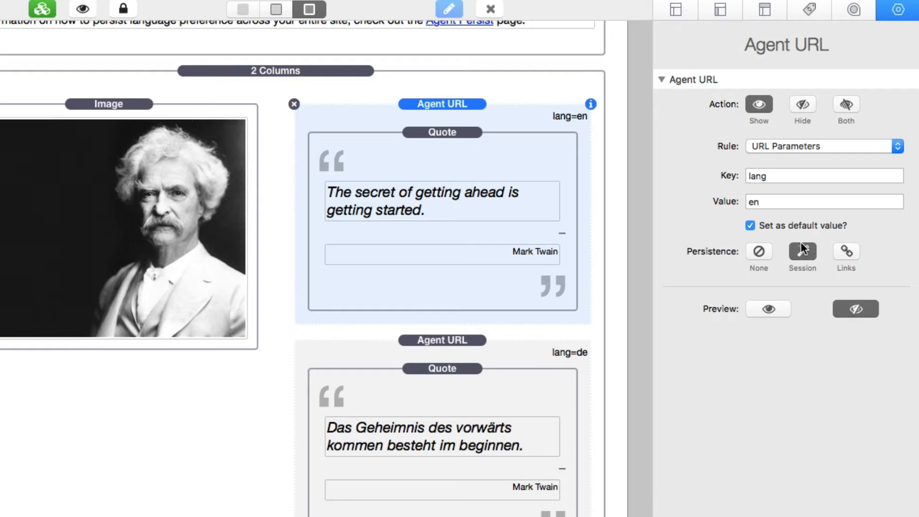
{"action": "left_click", "coordinate": [848, 251]}
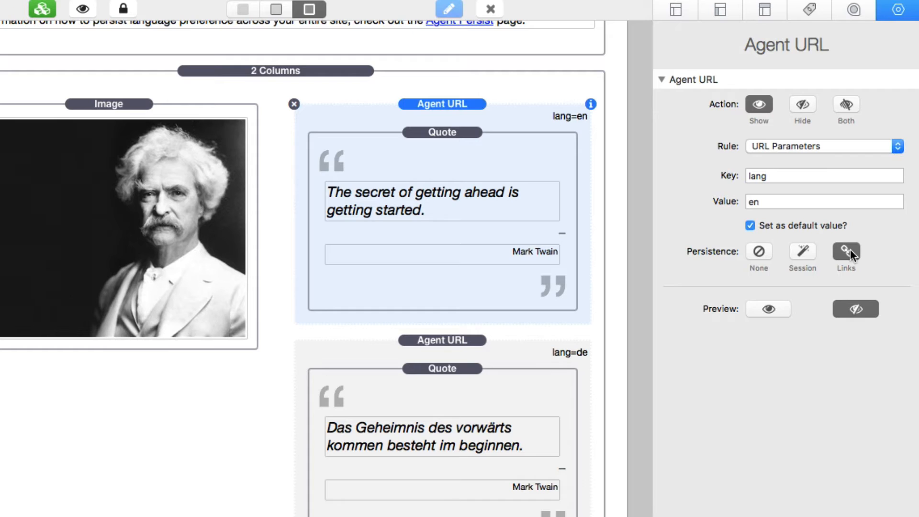
{"action": "left_click", "coordinate": [799, 253]}
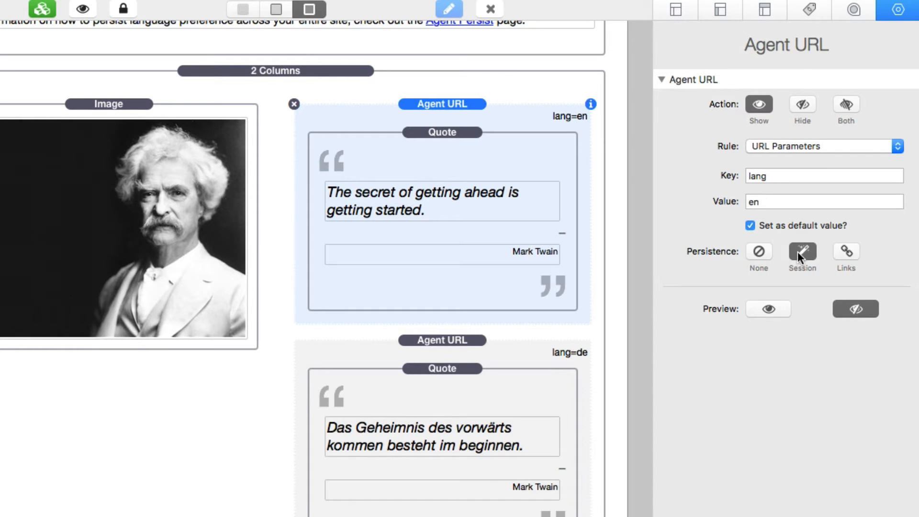